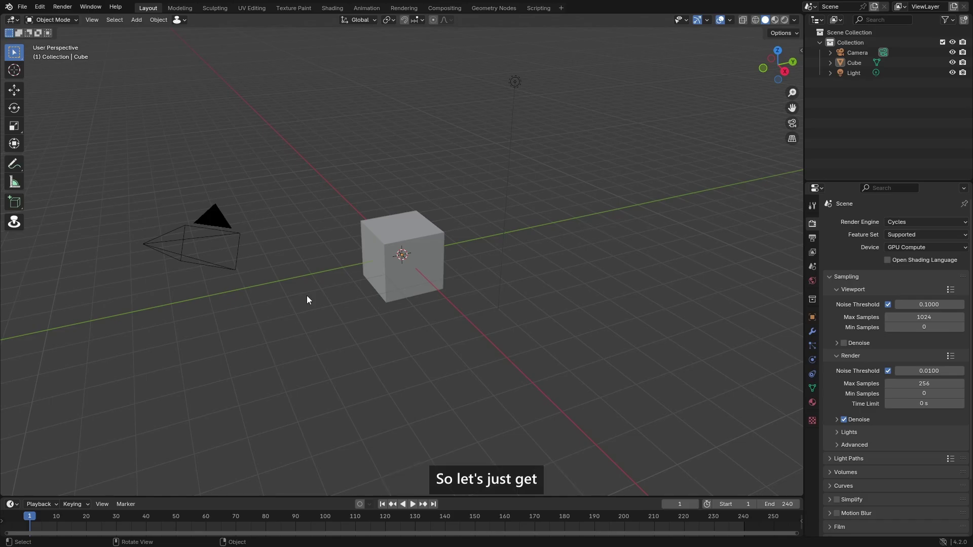
Delete the default cube, camera and light from the scene.
middle_click_drag(370, 271, 415, 255)
left_click_drag(624, 413, 81, 26)
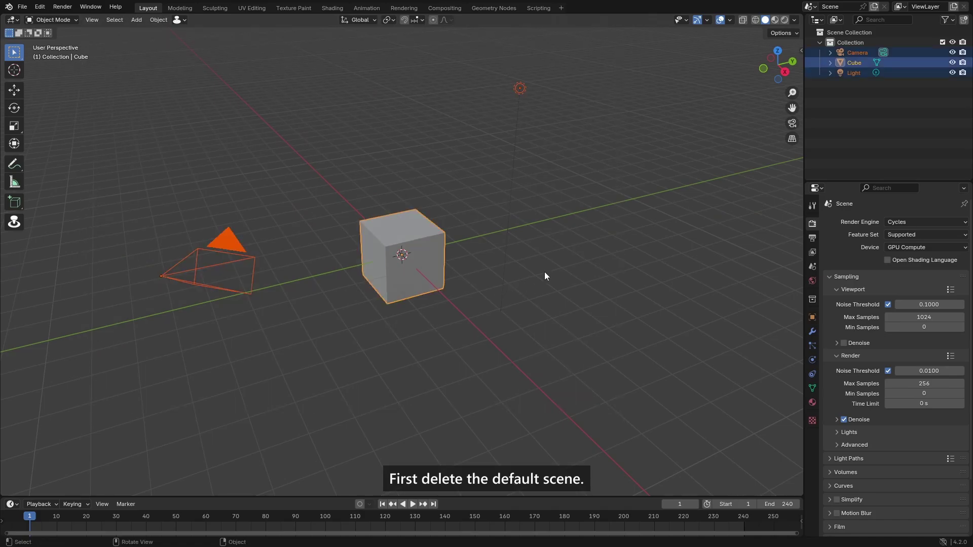
key("Delete")
key("x")
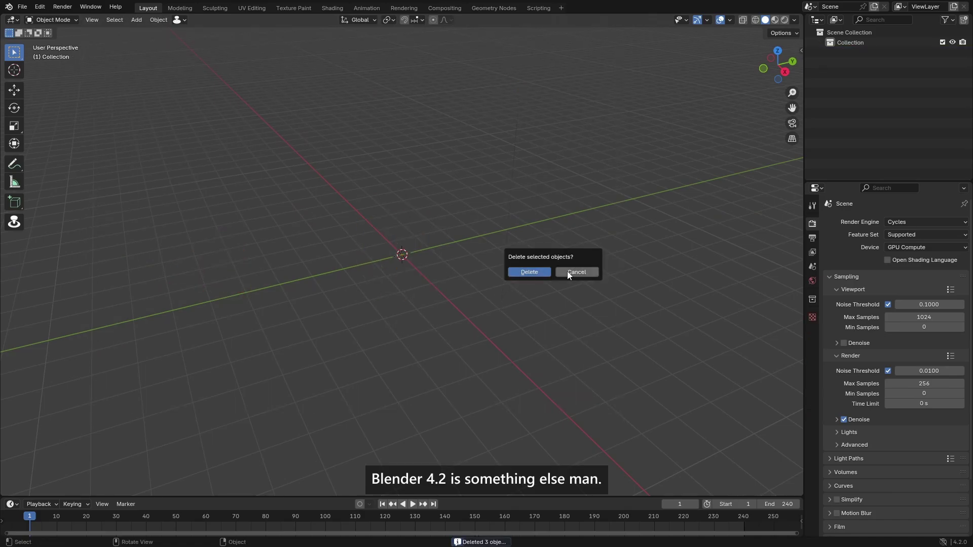
left_click(569, 273)
key("shift+a")
left_click(419, 255)
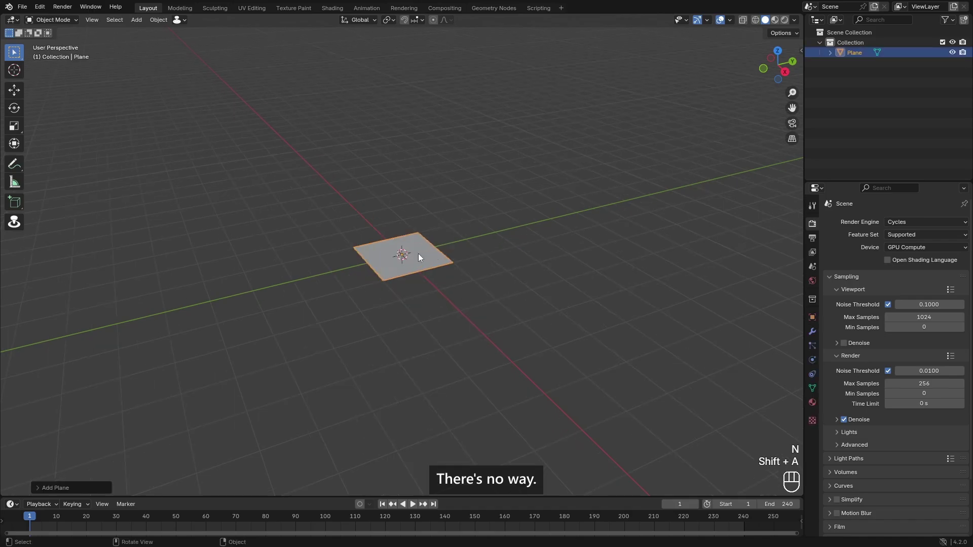
key("x")
left_click(406, 253)
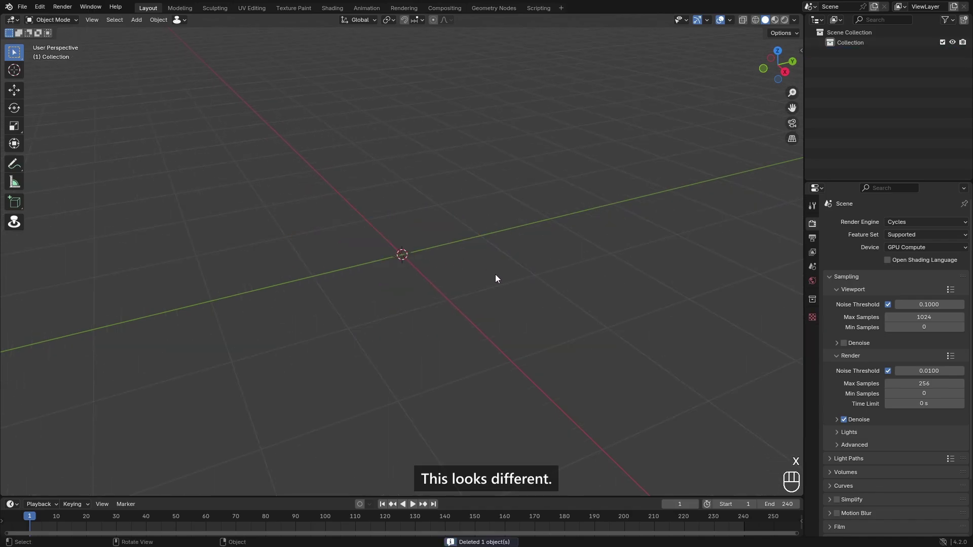
key("shift+a")
mouse_move(386, 255)
left_click(484, 263)
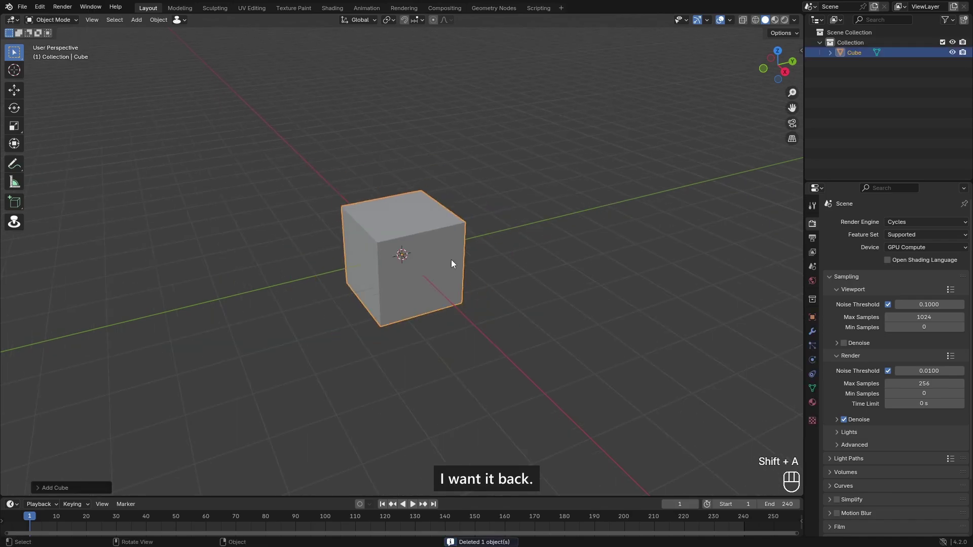
key("Tab")
key("Tab")
middle_click_drag(450, 260, 440, 237)
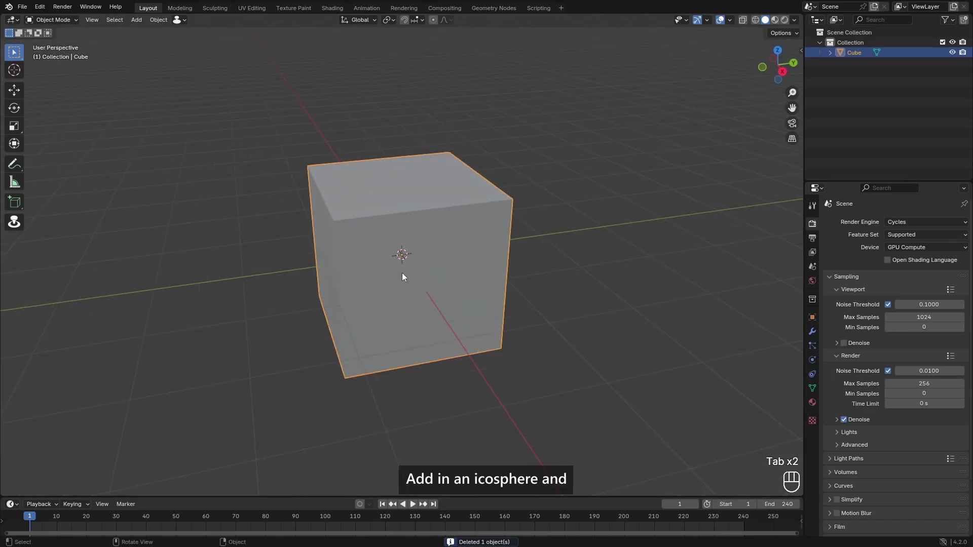
key("x")
left_click(402, 273)
Add an icosphere with 5 subdivisions at the world origin and shade it smooth.
key("shift+a")
mouse_move(402, 272)
left_click(456, 314)
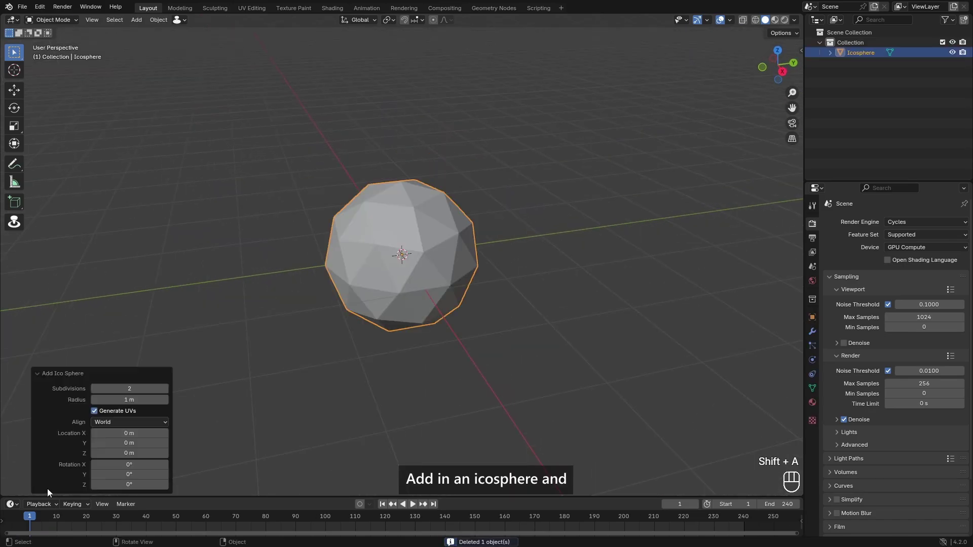
left_click(116, 389)
type("5")
key("Return")
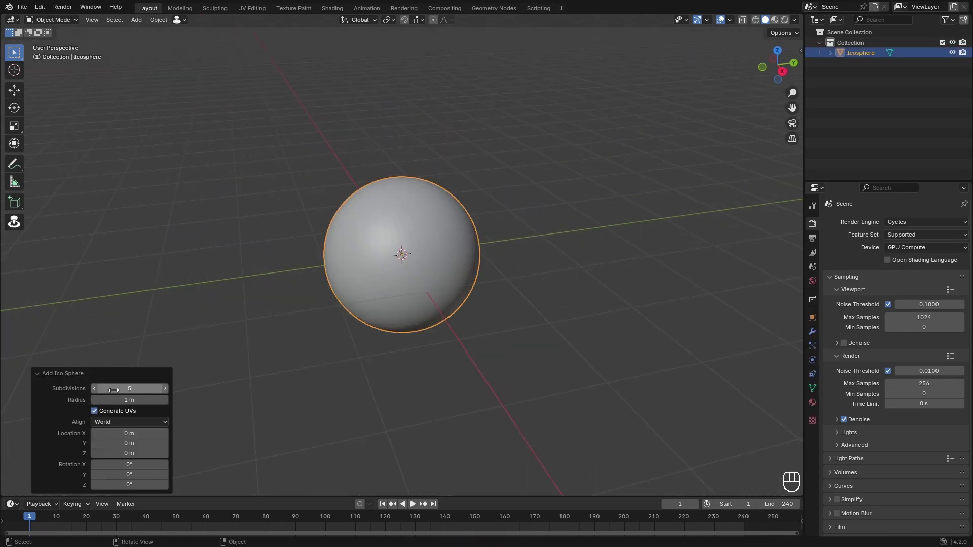
right_click(395, 239)
left_click(395, 239)
scroll(160, 434, "up", 4)
Change the timeline area into an enlarged Shader Editor and give the icosphere a new material named Edge Detect.
left_click(10, 504)
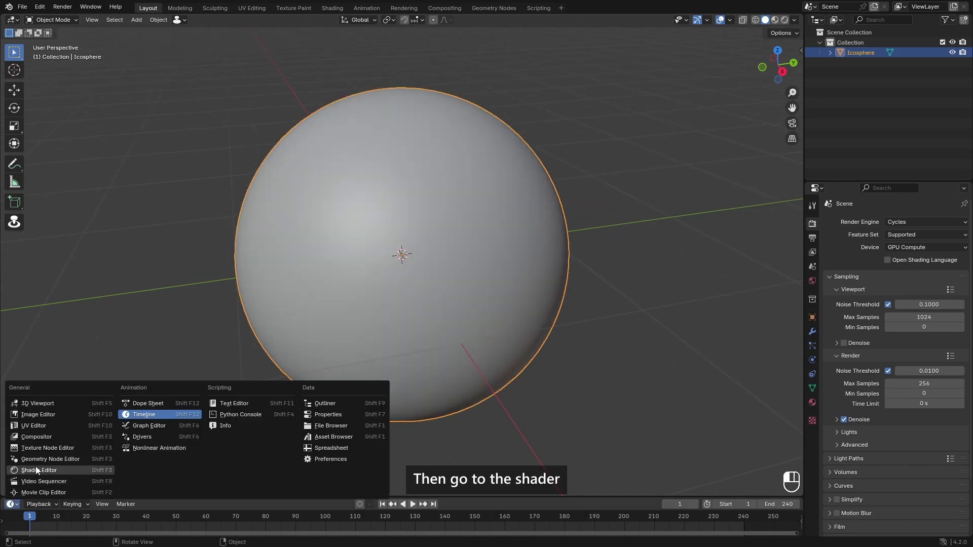
left_click(33, 474)
left_click(409, 504)
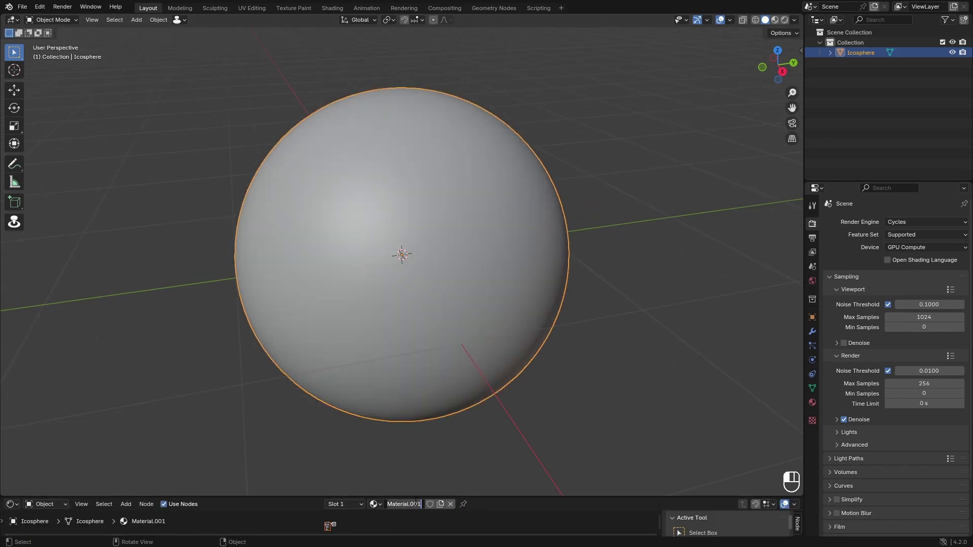
double_click(411, 504)
type("Edge Detect")
key("Return")
left_click_drag(415, 497, 415, 307)
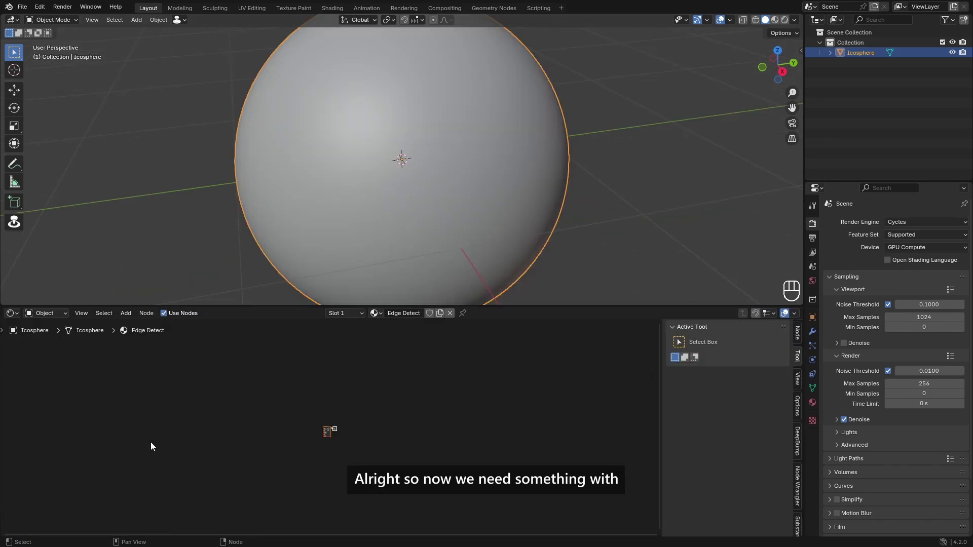
Replace the Principled BSDF with a Voronoi Texture and connect its Color output to the Material Output's Surface.
scroll(150, 442, "up", 5)
scroll(164, 422, "up", 6)
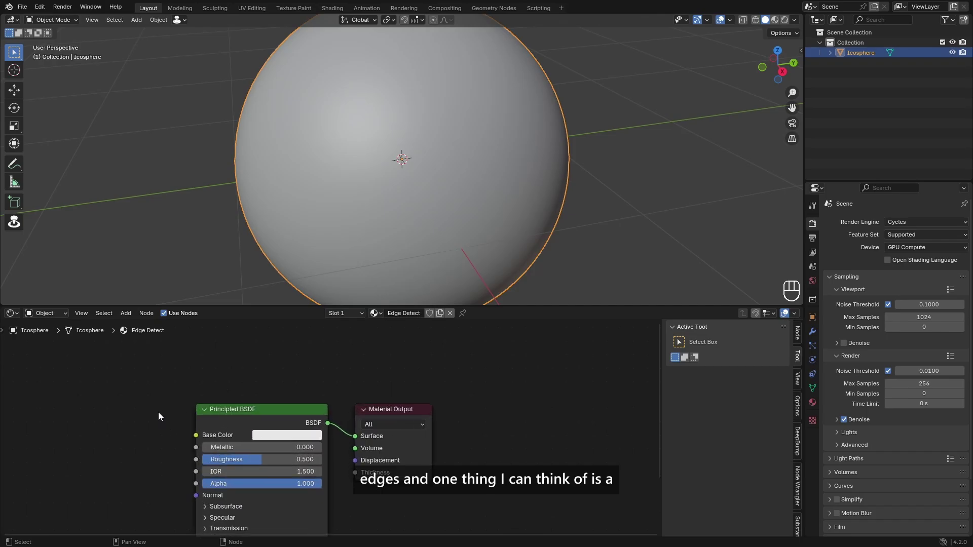
middle_click_drag(158, 412, 243, 406)
key("x")
key("shift+a")
left_click(260, 372)
type("voro")
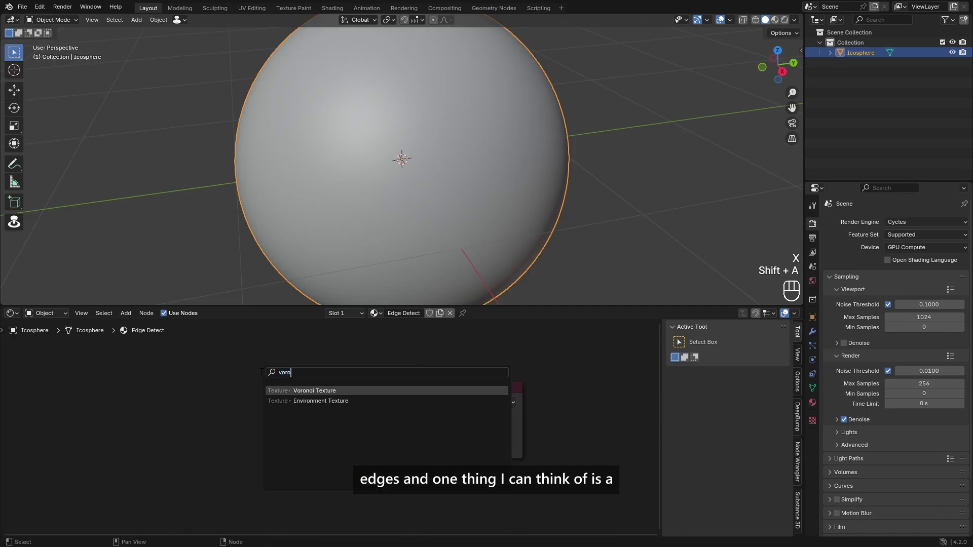
key("Return")
left_click(260, 372)
left_click(274, 384, "ctrl+shift")
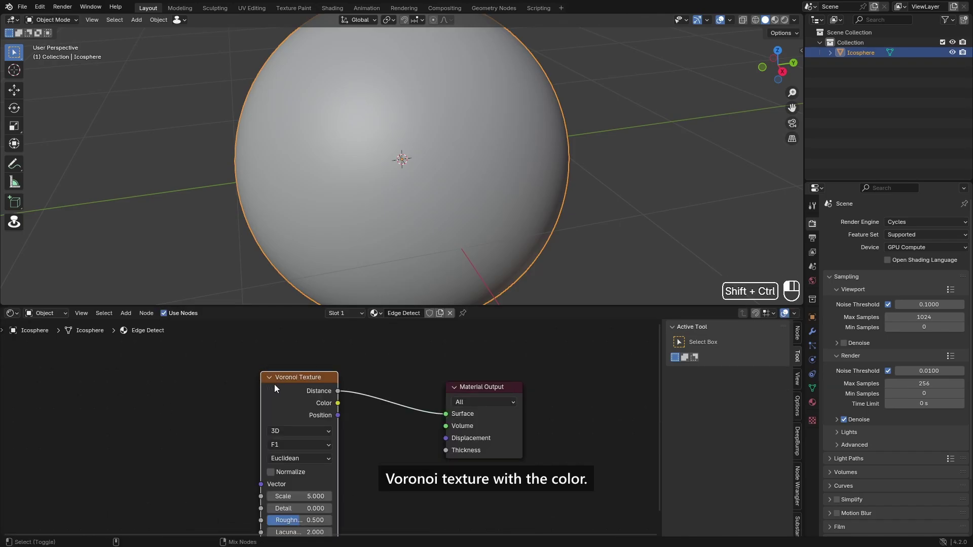
Show the 3D viewport in rendered shading and set the render engine to EEVEE.
left_click(784, 20)
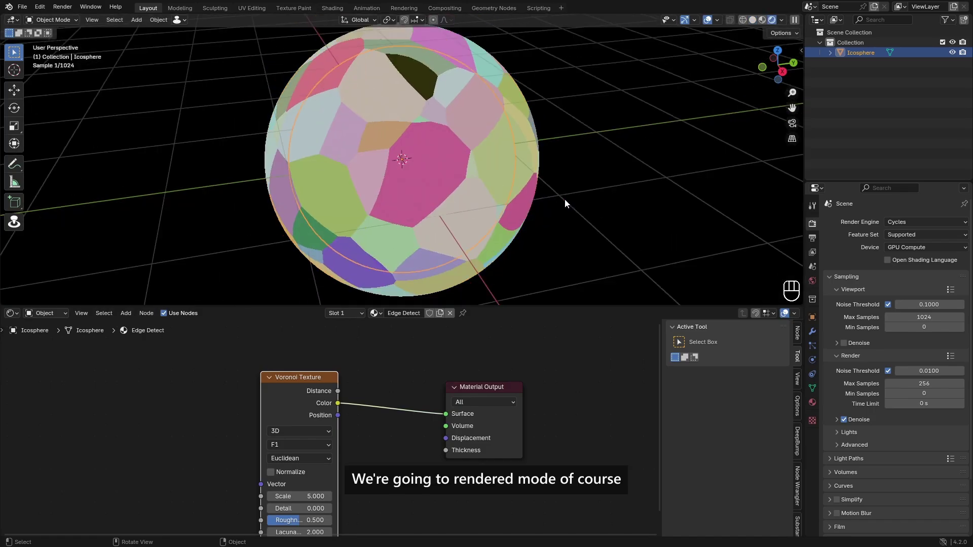
scroll(564, 199, "down", 4)
left_click(898, 222)
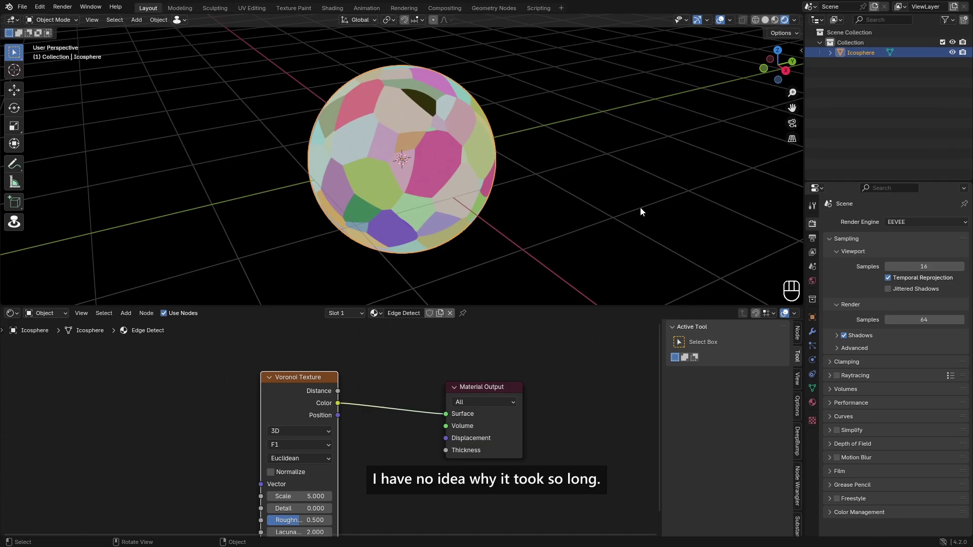
Examine the coloured Voronoi cells and the boundaries between them on the sphere from several angles.
middle_click_drag(517, 162, 517, 333)
scroll(377, 423, "down", 2)
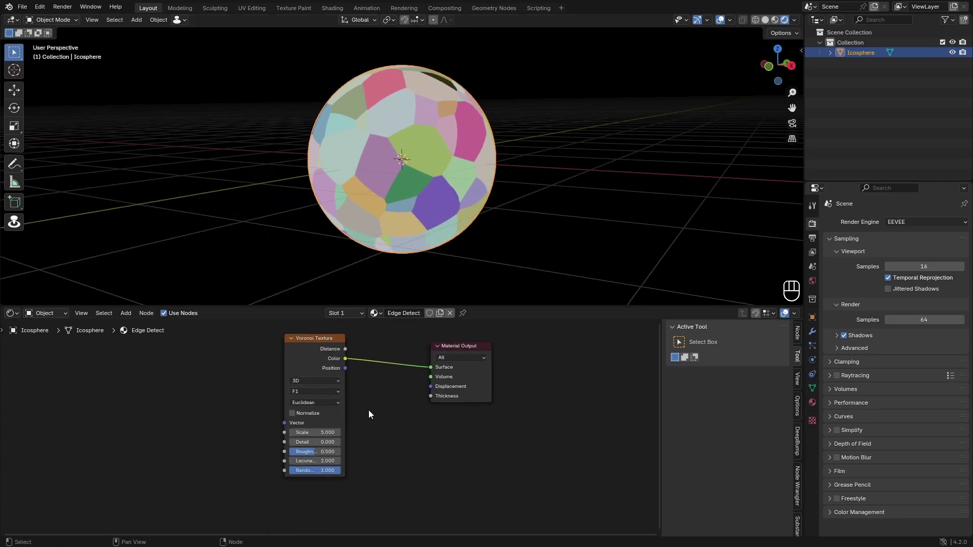
left_click_drag(334, 380, 289, 381)
scroll(415, 203, "up", 4)
middle_click_drag(486, 172, 464, 187)
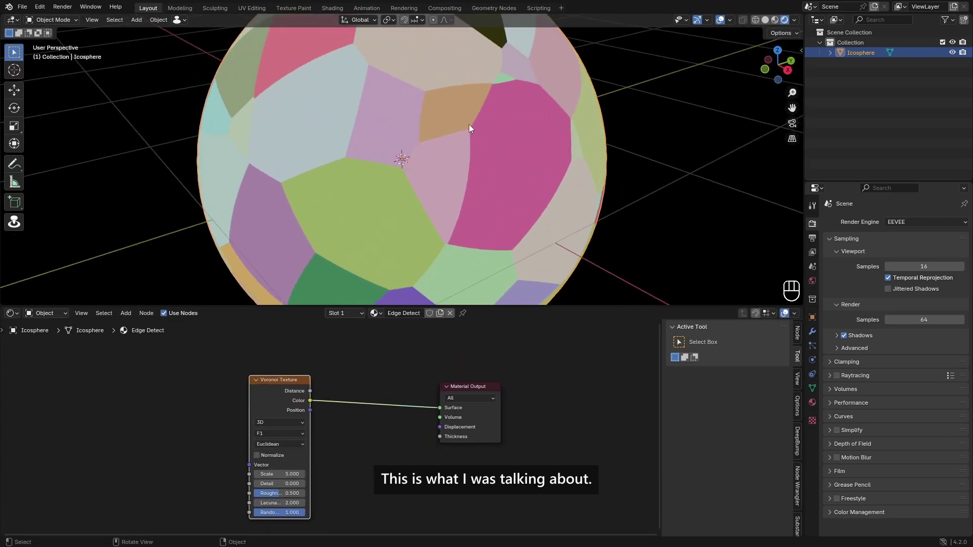
scroll(421, 150, "up", 2)
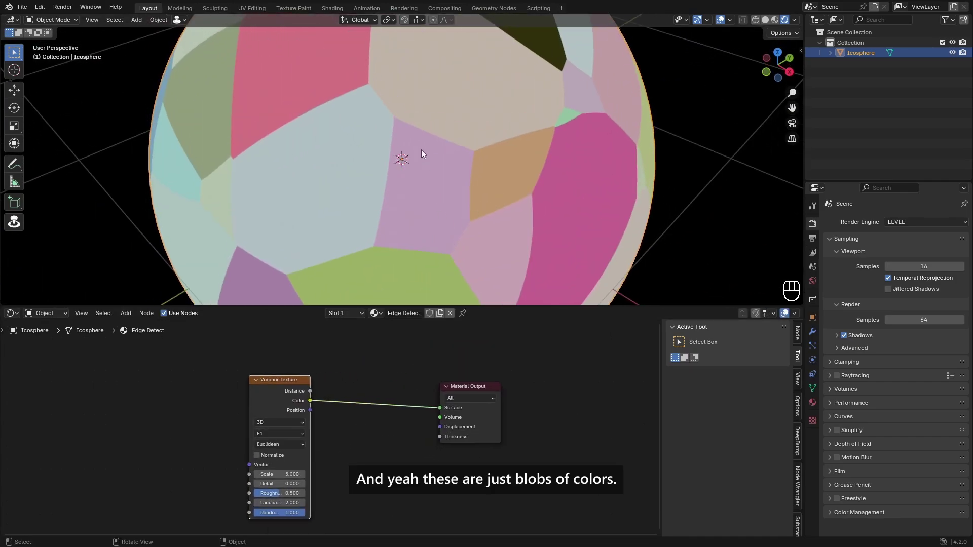
scroll(343, 119, "down", 2)
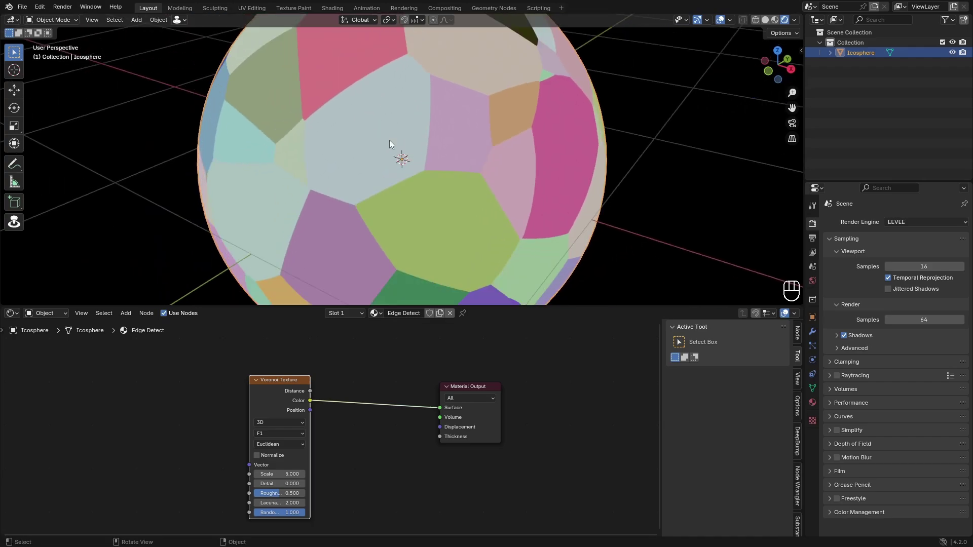
middle_click_drag(389, 140, 378, 174)
scroll(439, 189, "down", 4)
scroll(398, 176, "up", 7)
scroll(399, 176, "down", 4)
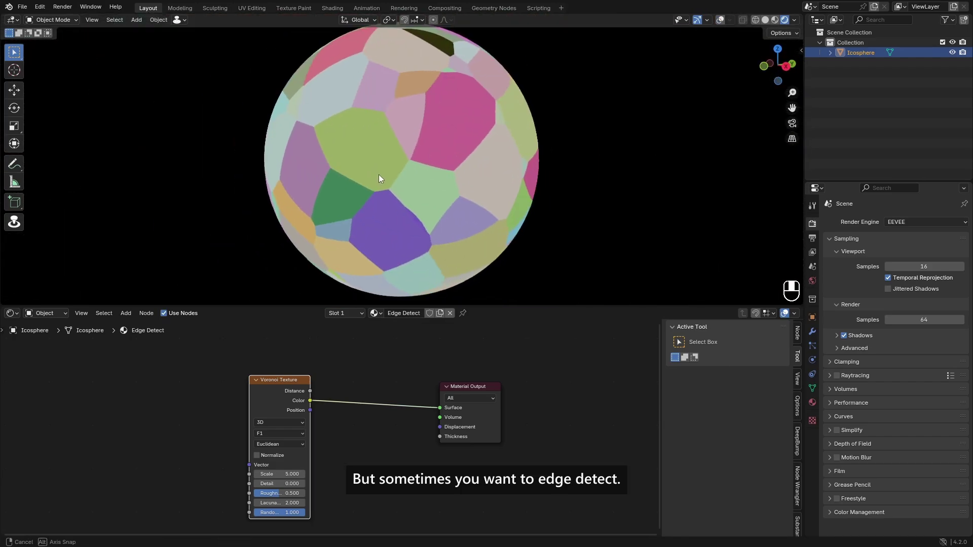
scroll(410, 166, "up", 3)
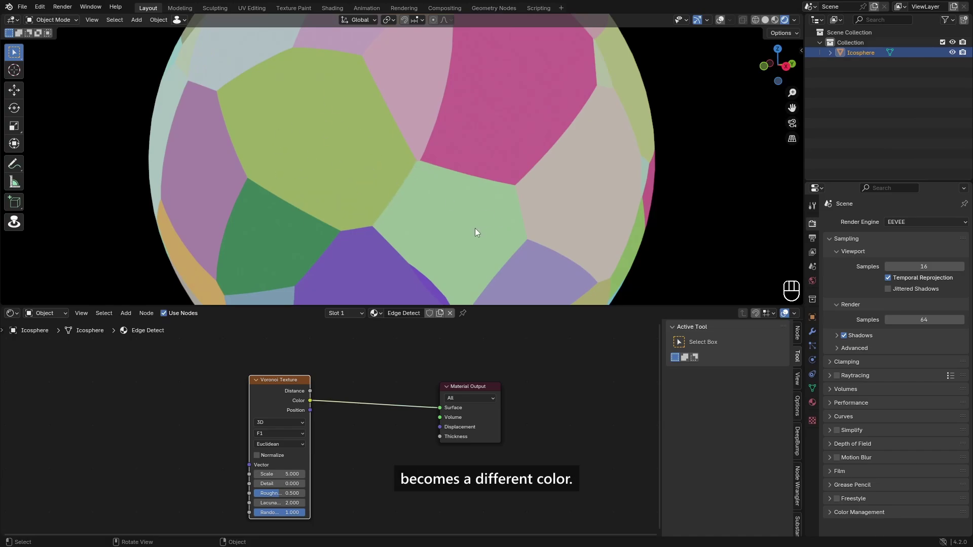
middle_click_drag(474, 227, 441, 168)
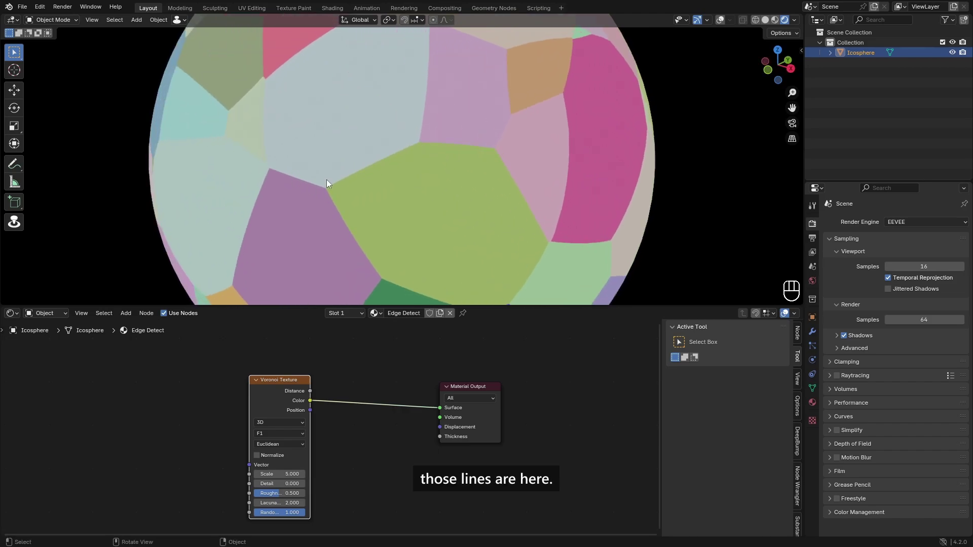
middle_click_drag(313, 159, 493, 147)
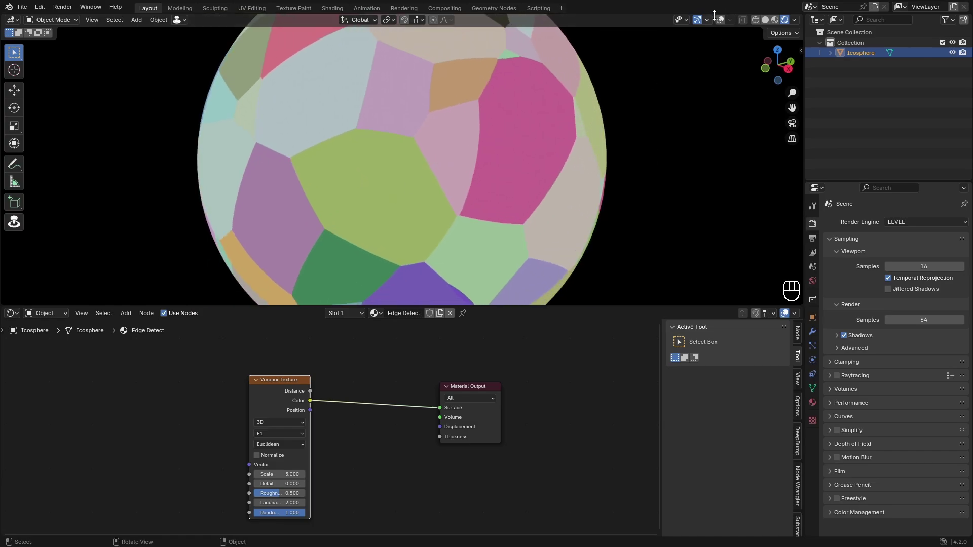
Move the Voronoi Texture node well away from the Material Output to make room for more nodes between them.
left_click_drag(282, 387, 195, 385)
left_click(303, 378)
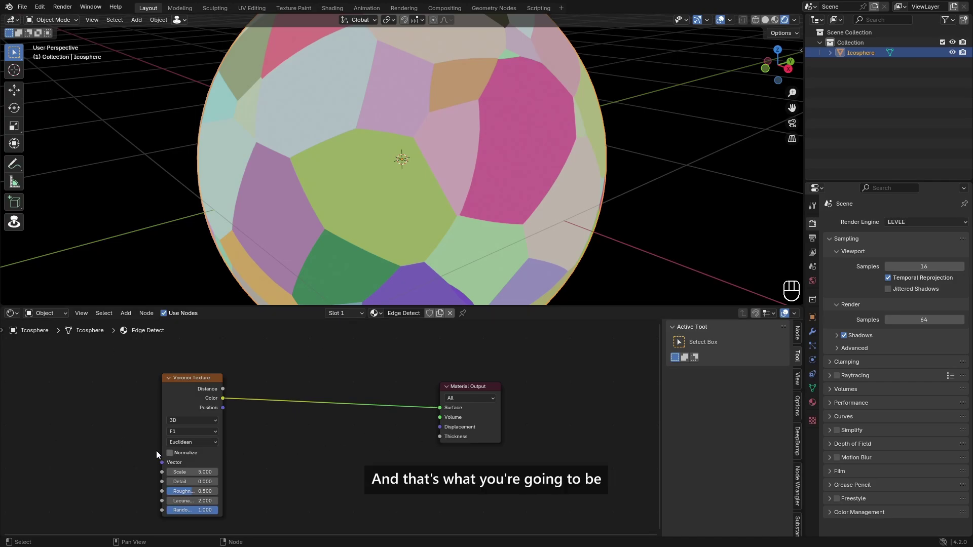
scroll(361, 431, "down", 1)
middle_click_drag(361, 431, 473, 400)
left_click_drag(327, 361, 151, 376)
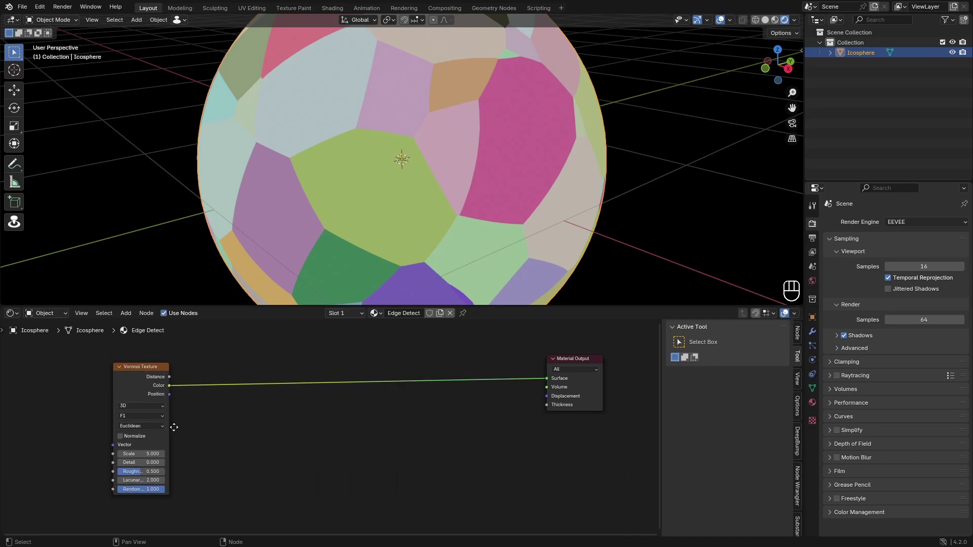
middle_click_drag(173, 427, 182, 424)
left_click_drag(137, 370, 129, 369, "ctrl")
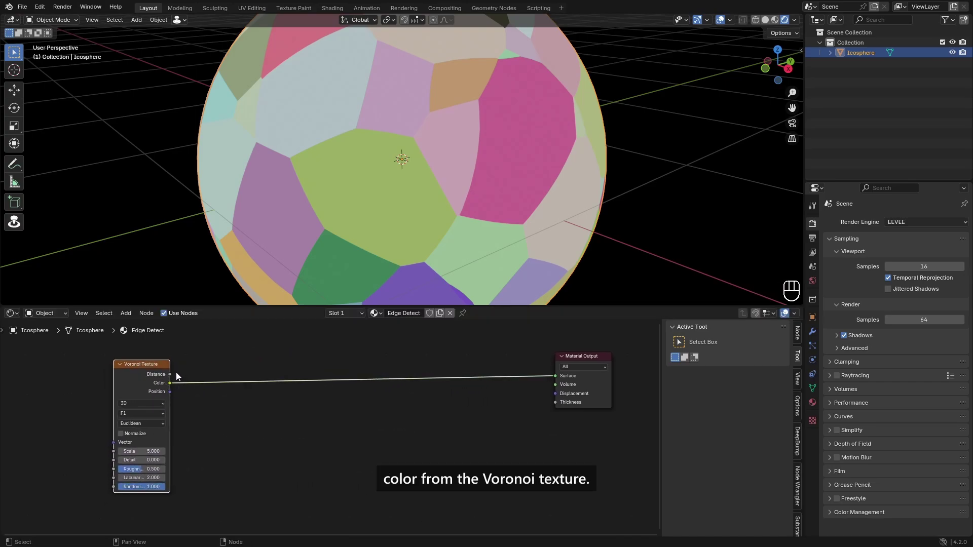
Insert a Bump node on the link between the Voronoi Texture and the Material Output.
middle_click_drag(414, 190, 430, 175)
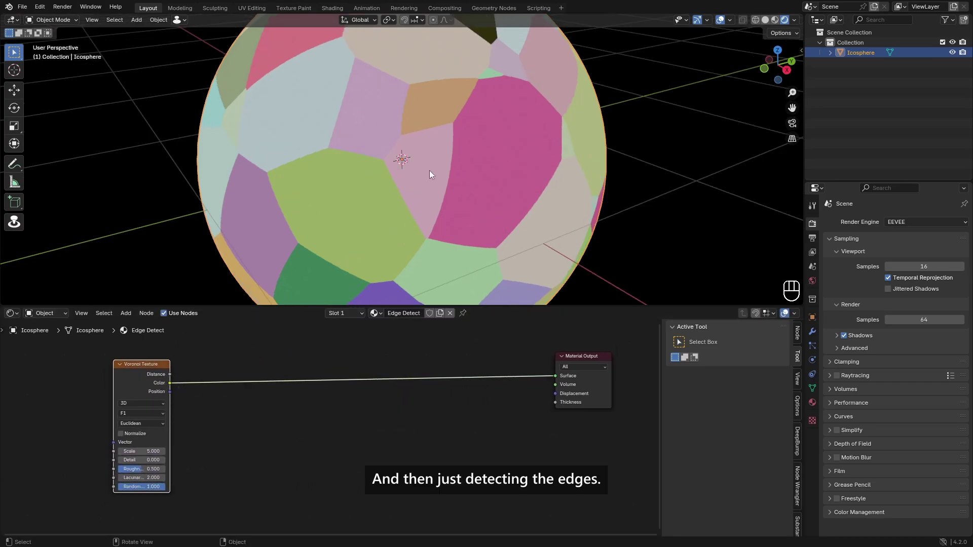
scroll(454, 118, "down", 5)
middle_click_drag(448, 229, 582, 248)
left_click(291, 364)
middle_click_drag(291, 364, 278, 370)
key("shift+a")
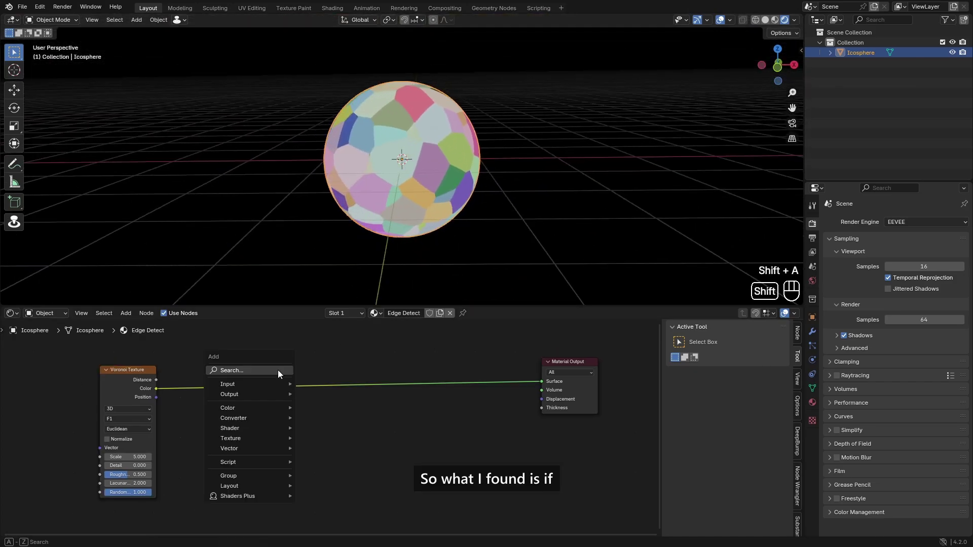
left_click(277, 370)
type("bump")
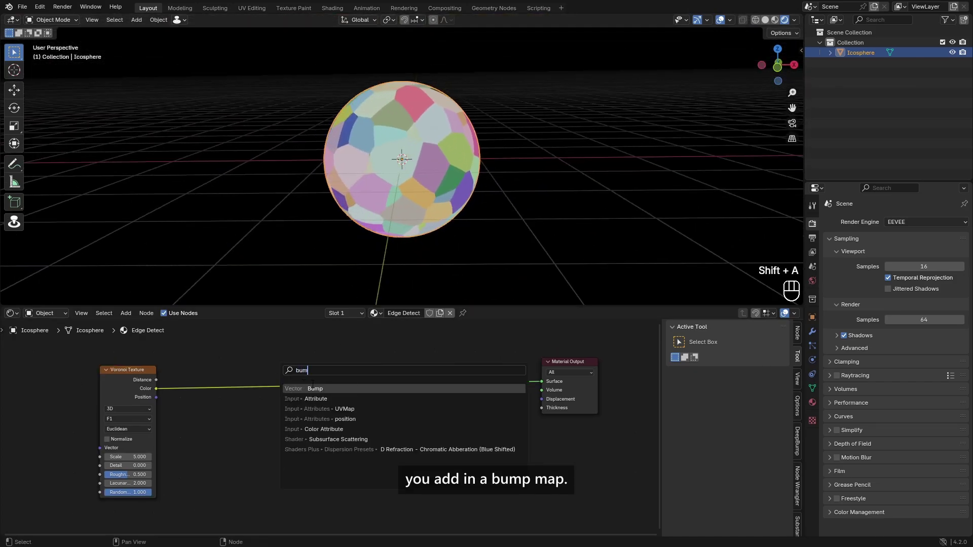
key("Return")
left_click(271, 387)
Connect the Voronoi Color to the Bump node's Height input and inspect the cell edges on the sphere.
scroll(270, 386, "up", 1)
scroll(254, 376, "up", 1)
mouse_move(218, 405)
left_mouse_down()
mouse_move(194, 393)
mouse_move(219, 393)
left_mouse_up()
middle_click_drag(335, 263, 451, 194)
scroll(451, 195, "up", 8)
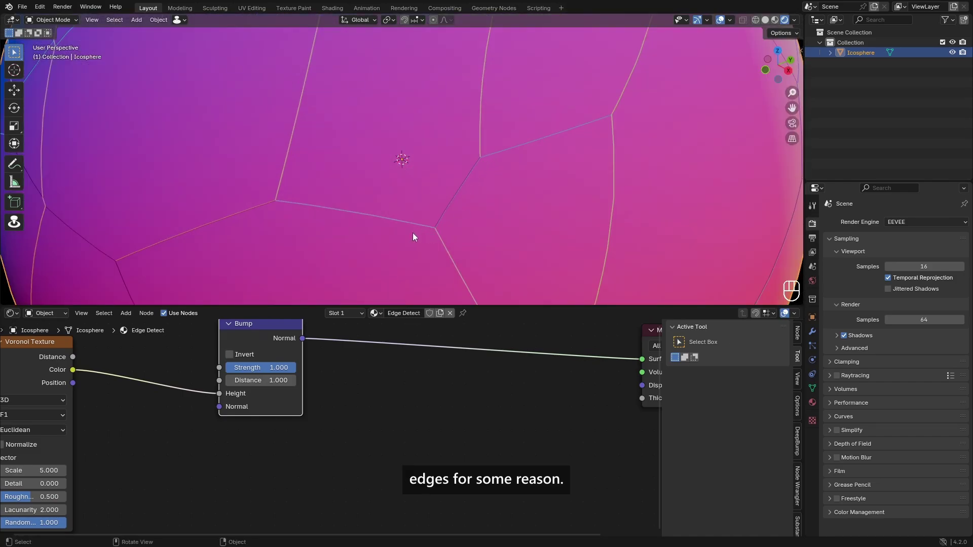
scroll(390, 205, "down", 3)
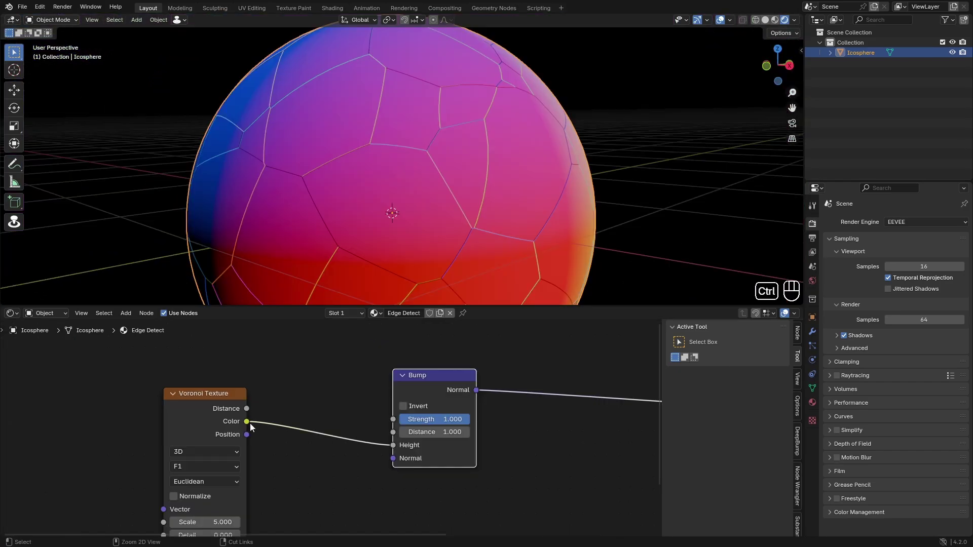
Try the Voronoi Distance output as the Bump height for comparison and switch the link back to Color.
left_click_drag(248, 421, 247, 408, "ctrl")
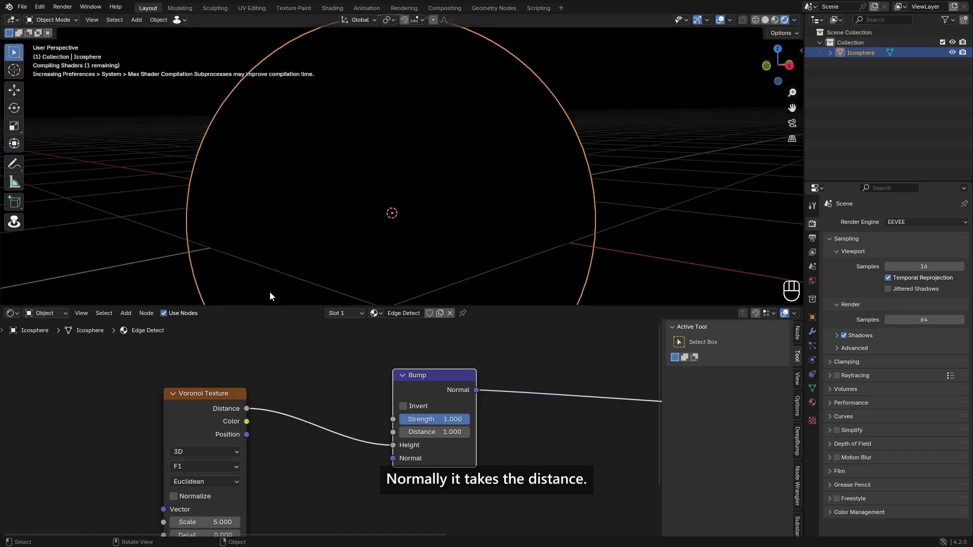
middle_click_drag(464, 152, 489, 143)
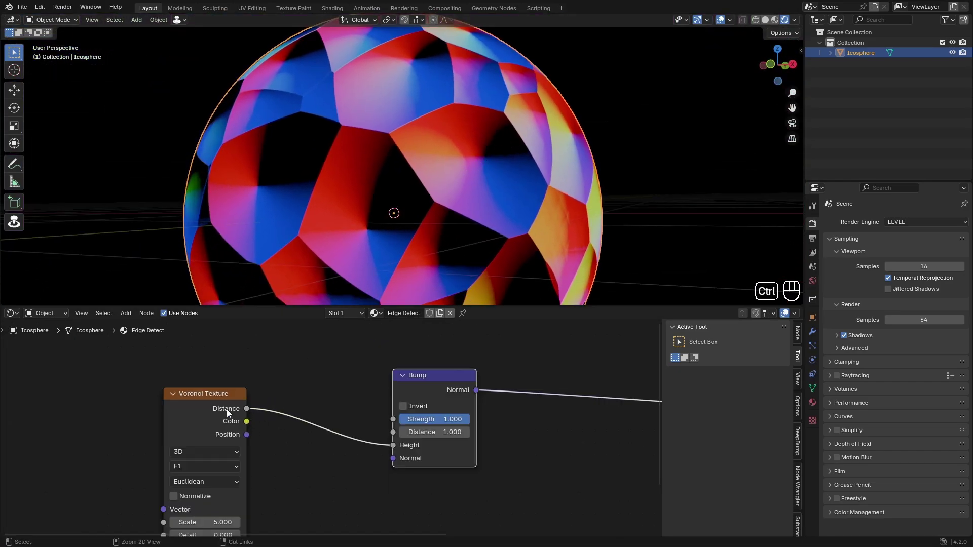
left_click_drag(246, 408, 246, 421, "ctrl")
middle_click_drag(482, 142, 366, 197)
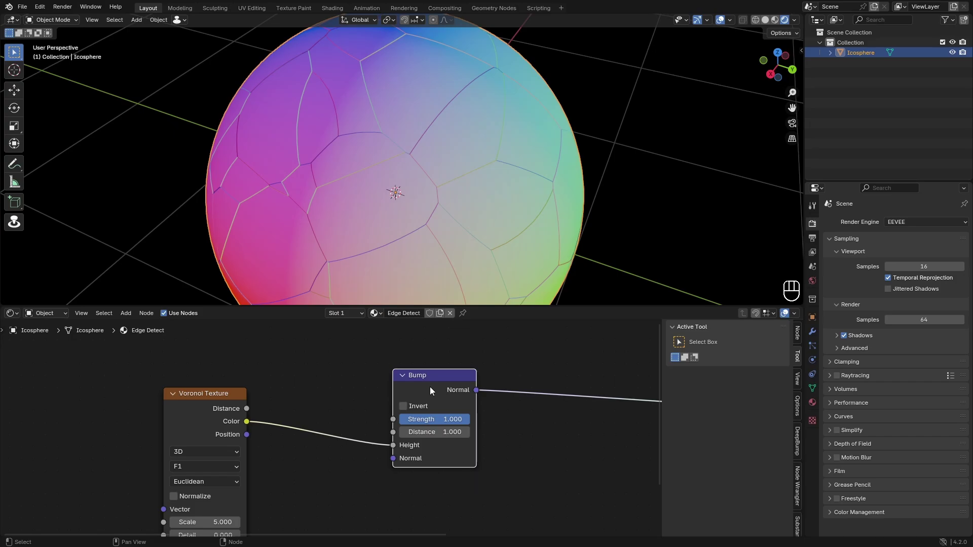
Insert a Separate XYZ node on the link between the Bump node and the Material Output.
middle_click_drag(414, 253, 470, 161)
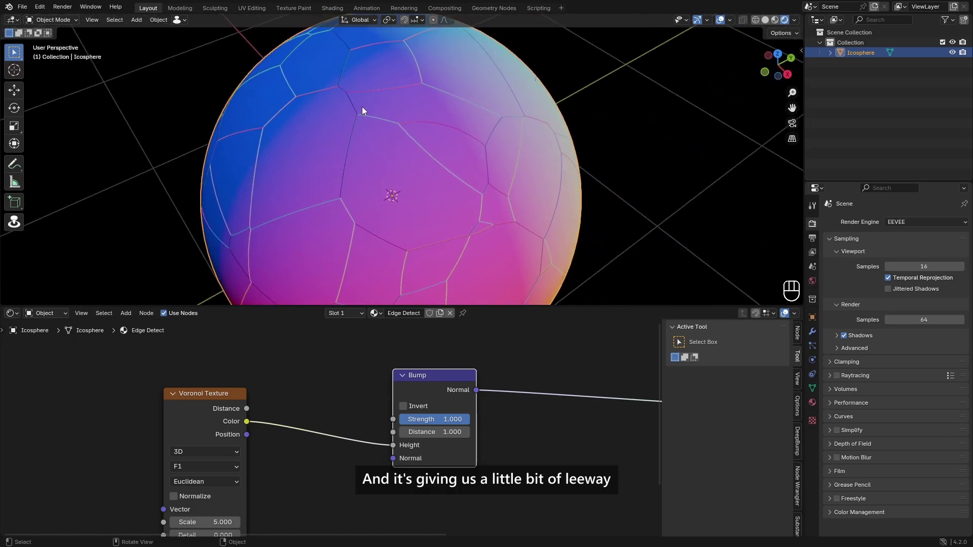
middle_click_drag(494, 217, 458, 182)
scroll(426, 197, "down", 4)
key("shift+a")
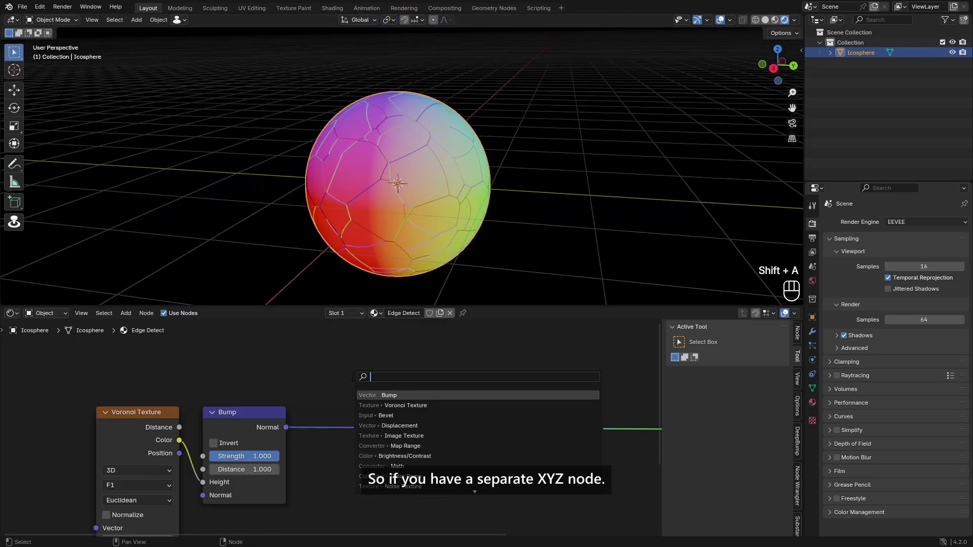
type("se")
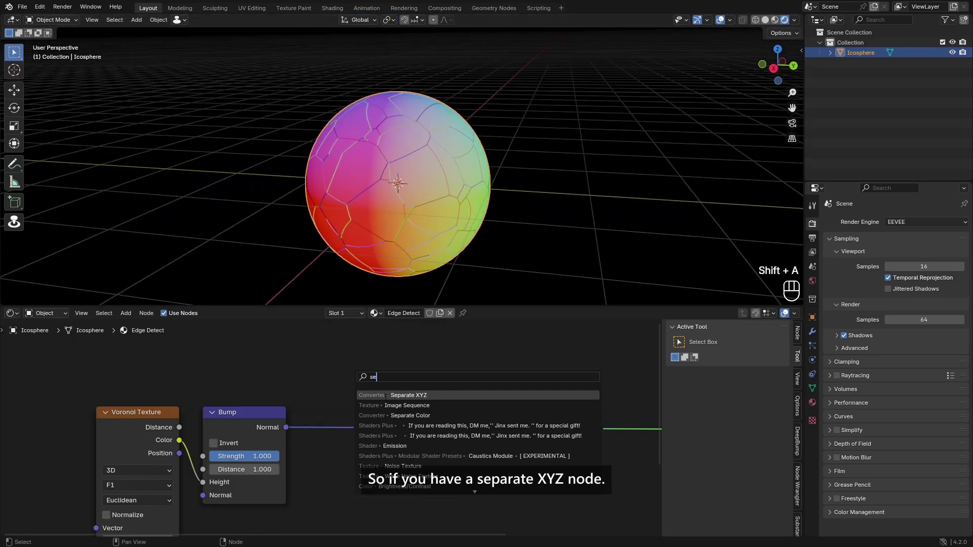
key("Return")
left_click(327, 380)
left_click_drag(364, 394, 348, 374)
Preview the Separate XYZ node's X, Y and Z outputs one after another on the sphere and compare their edges.
middle_click_drag(398, 229, 386, 99)
scroll(378, 205, "up", 3)
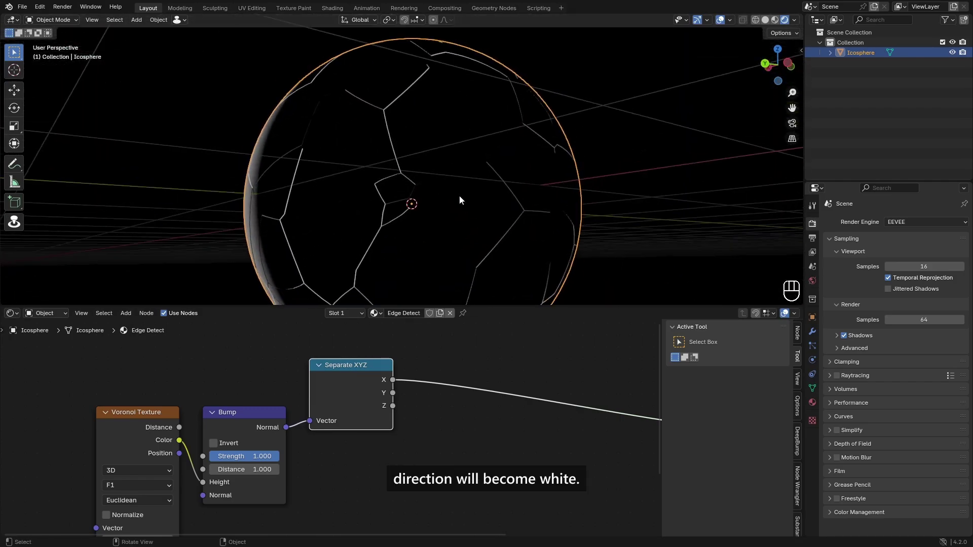
middle_click_drag(459, 195, 364, 118)
left_click(360, 376, "ctrl+shift")
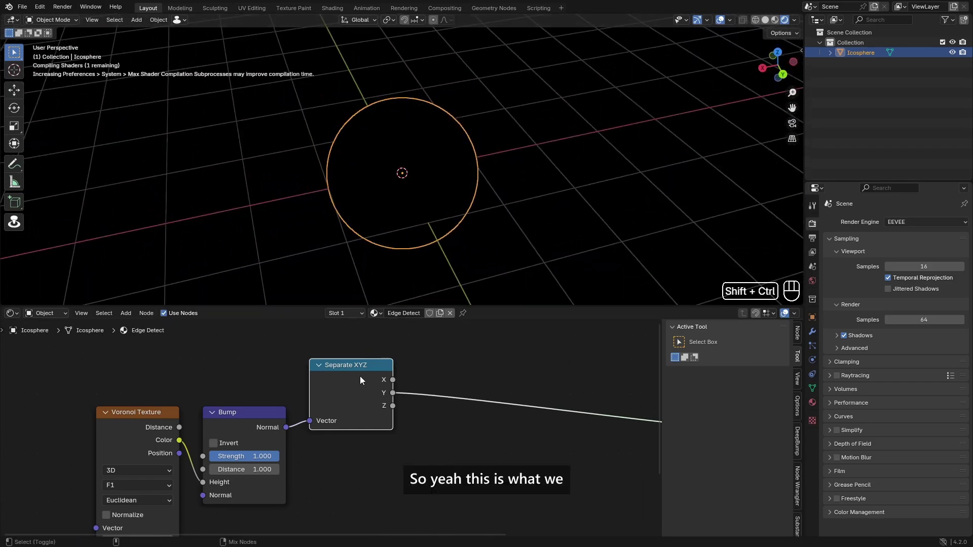
left_click(358, 384, "ctrl+shift")
middle_click_drag(446, 213, 506, 182)
scroll(522, 183, "down", 2)
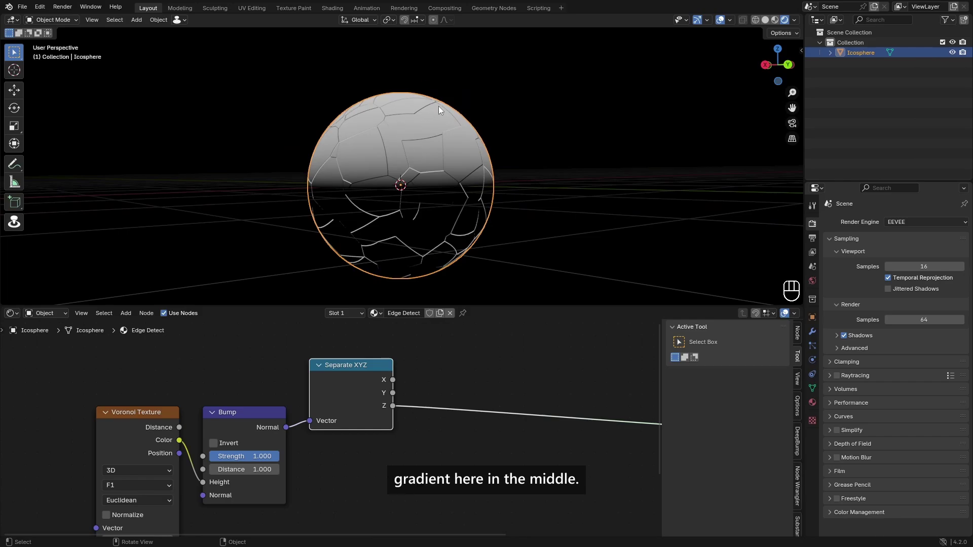
middle_click_drag(439, 105, 360, 199)
scroll(360, 199, "up", 5)
Move the Separate XYZ node further from the Bump node and switch the Material Output's link from Z back to X.
left_click_drag(331, 388, 376, 385)
key("g")
mouse_move(376, 385)
middle_mouse_down("ctrl")
mouse_move(383, 425)
mouse_move(296, 396)
middle_mouse_up("ctrl")
right_click_drag(361, 363, 344, 400, "ctrl")
left_click(300, 382, "ctrl+shift")
Add a Texture Coordinate node directly below the Bump node.
middle_click_drag(311, 435, 348, 413)
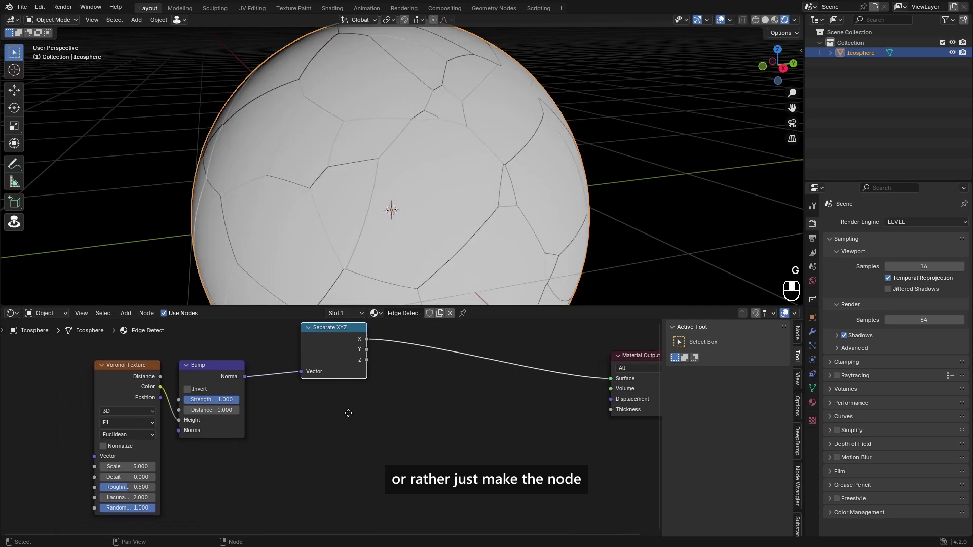
key("shift+a")
type("text")
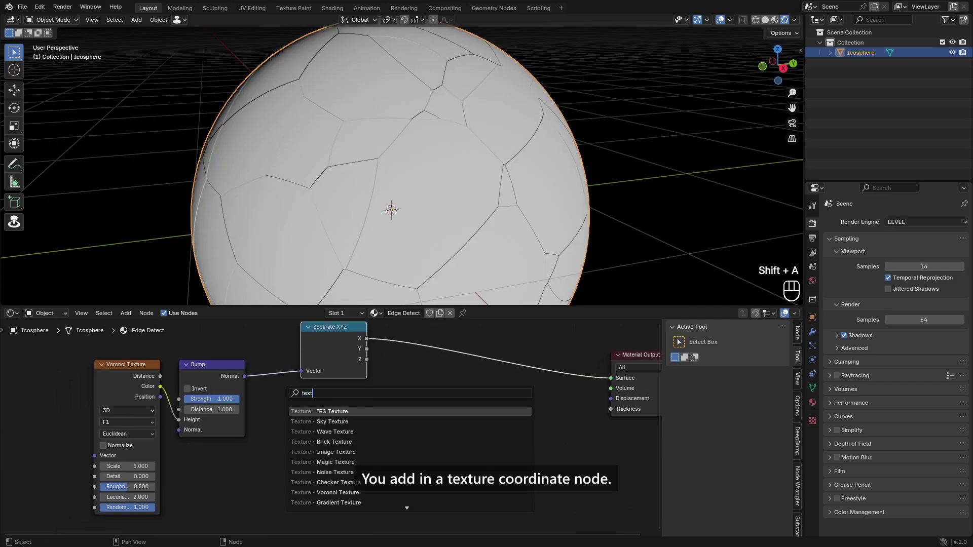
left_click(190, 445, "ctrl")
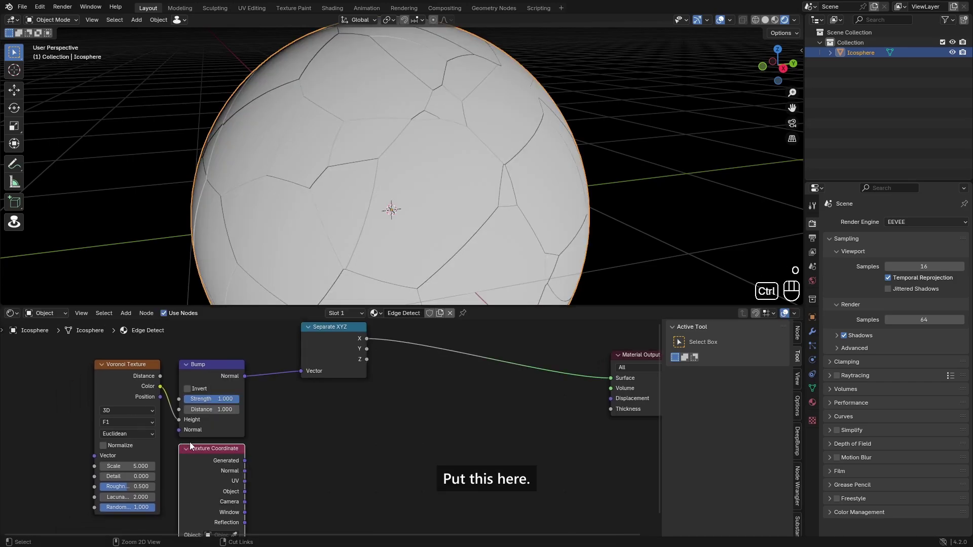
middle_click_drag(324, 471, 324, 460)
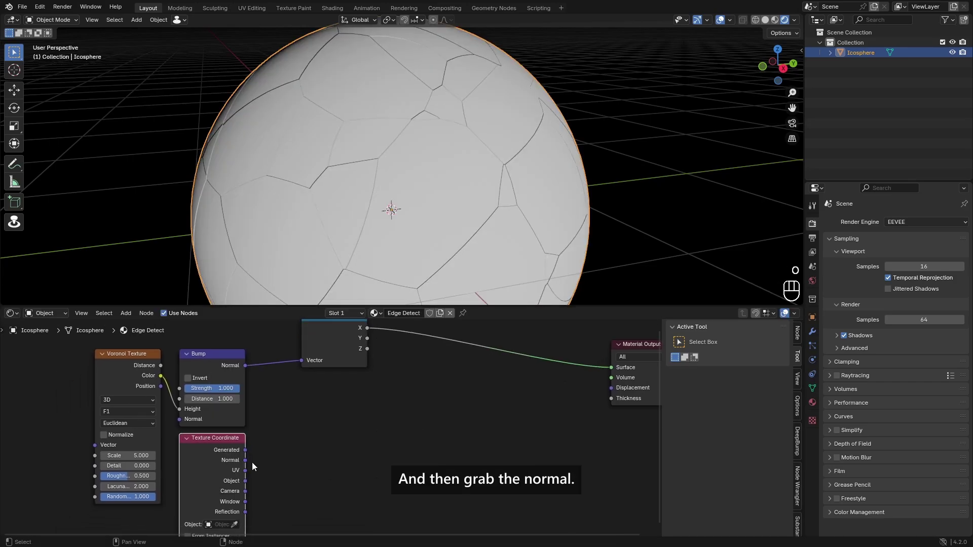
Feed the Texture Coordinate's Normal output into a second Separate XYZ node placed below the first one.
left_click_drag(292, 439, 293, 438)
type("se")
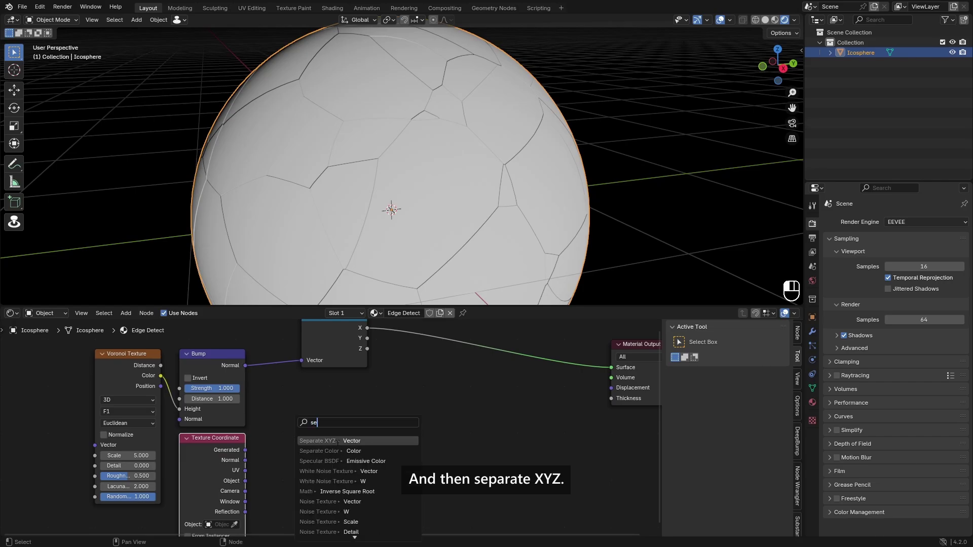
key("Return")
left_click(228, 375)
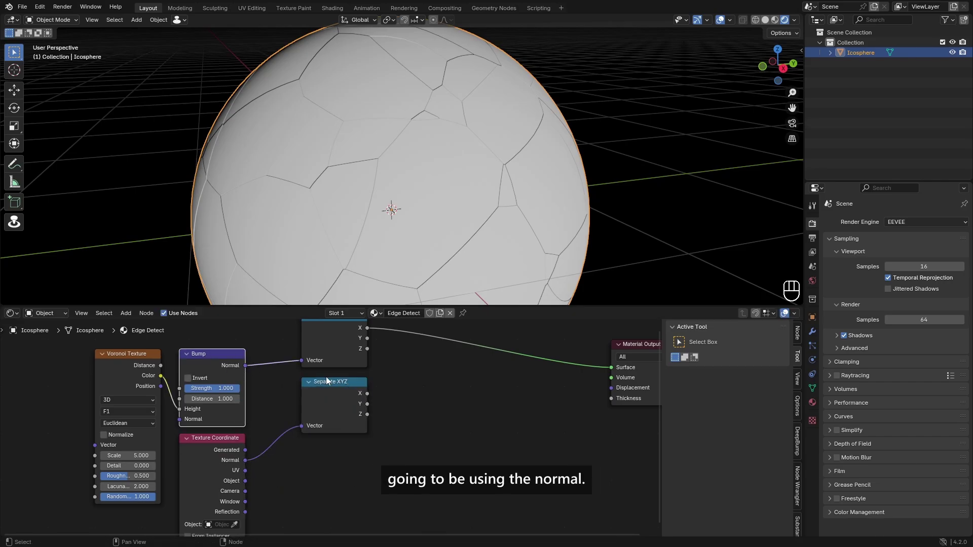
Compare the X outputs of both Separate XYZ nodes on the sphere, finishing with the lower node's X on the Material Output.
middle_click_drag(313, 366, 274, 401)
left_click(303, 428, "ctrl+shift")
scroll(472, 173, "down", 5)
middle_click_drag(473, 173, 559, 169)
left_click(301, 355, "ctrl+shift")
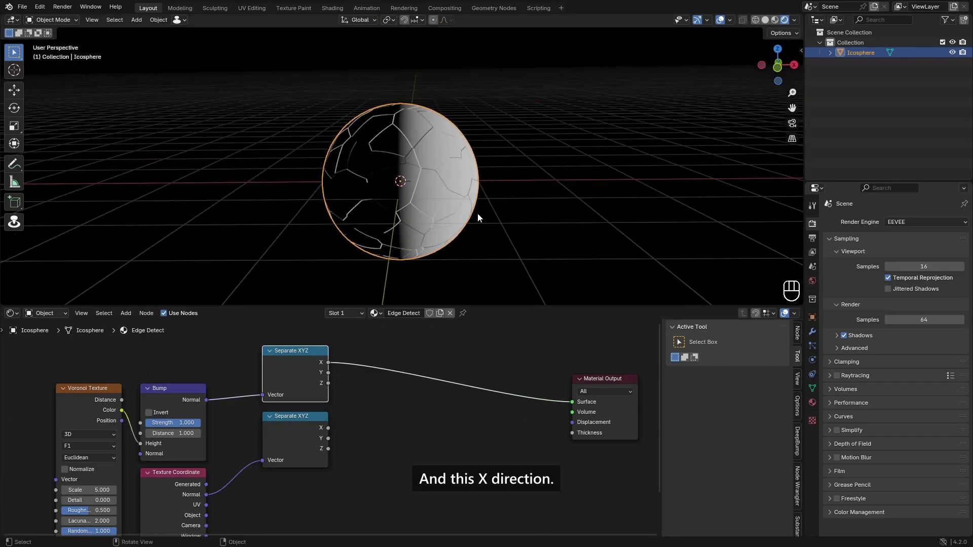
left_click(321, 412, "ctrl+shift")
left_click(324, 355, "ctrl+shift")
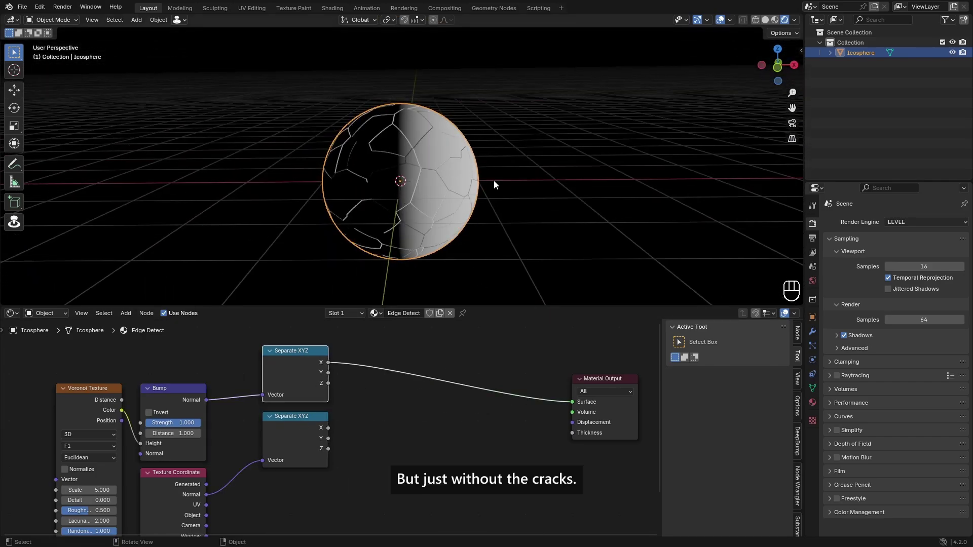
left_click(290, 421, "ctrl+shift")
Insert a Mix Color node on the link between the lower Separate XYZ and the Material Output.
key("shift+a")
key("shift+a")
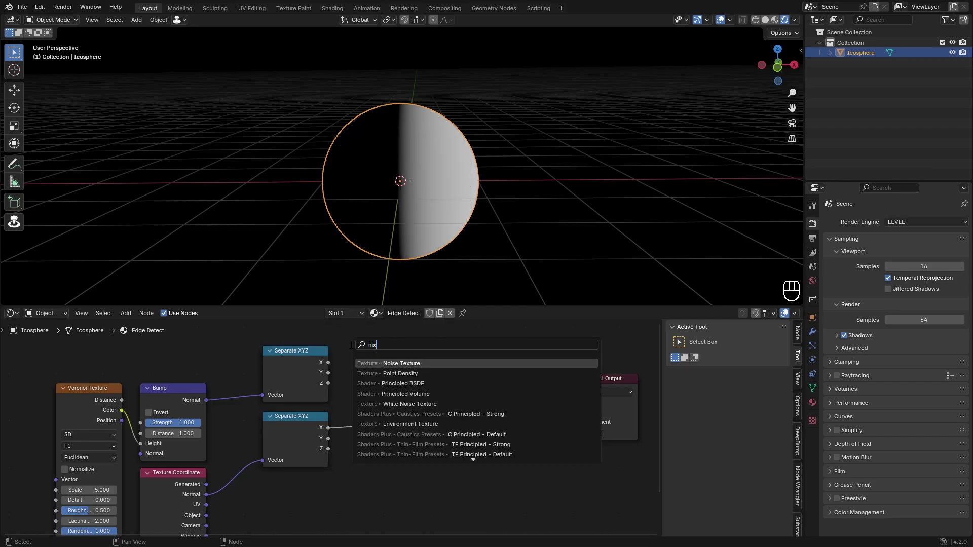
key("BackSpace")
type("mix")
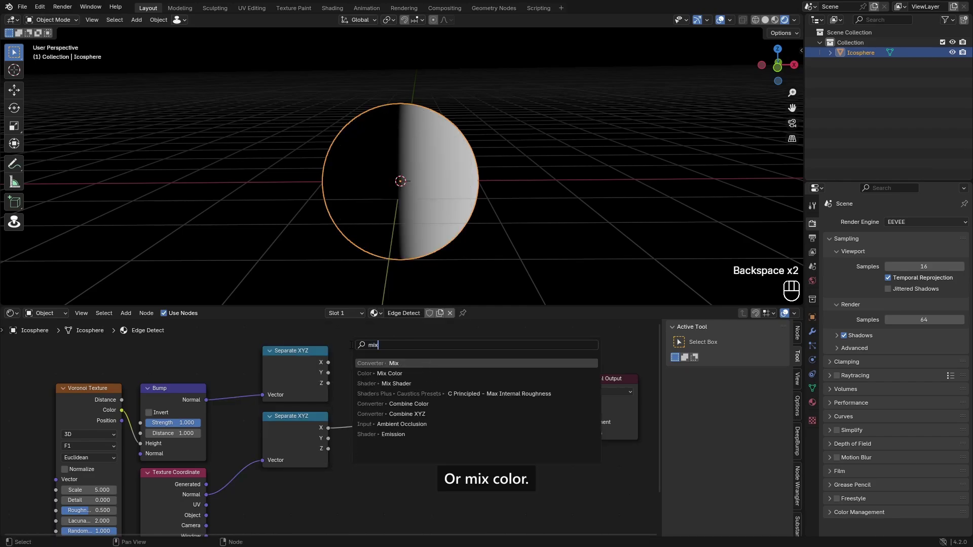
left_click(389, 383)
left_click(391, 337)
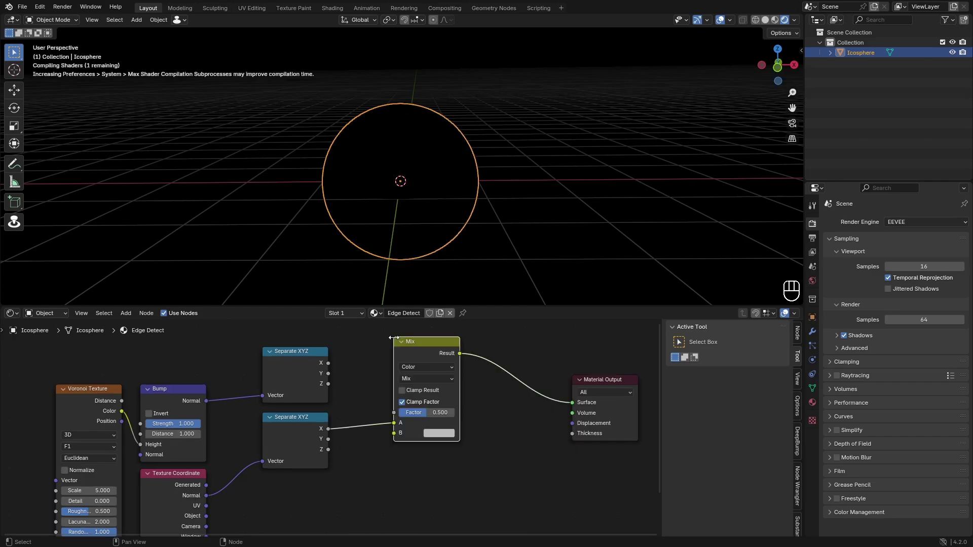
left_click_drag(421, 340, 421, 332)
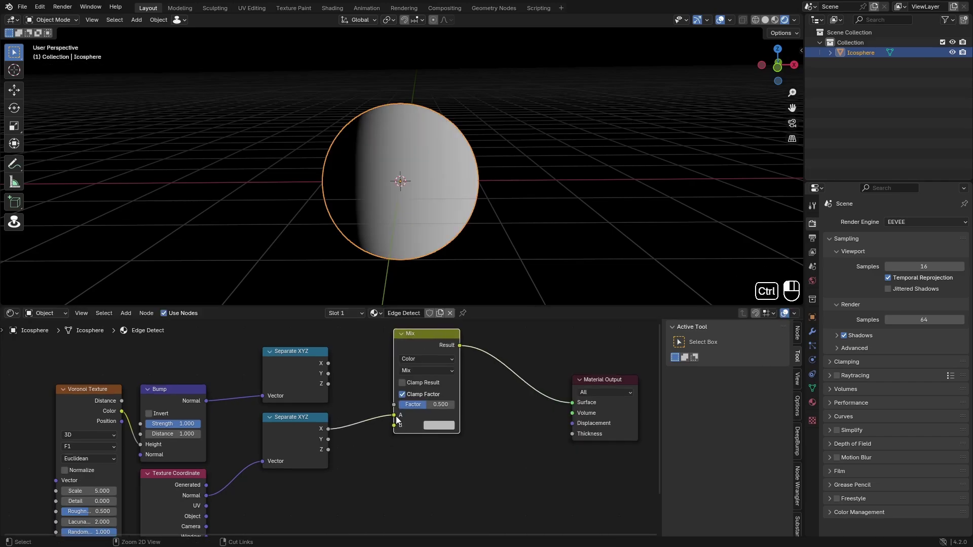
Connect the upper Separate XYZ's X to the Mix node's A input and the lower one's X to B.
left_click_drag(394, 415, 394, 425, "ctrl")
left_click_drag(328, 363, 394, 414)
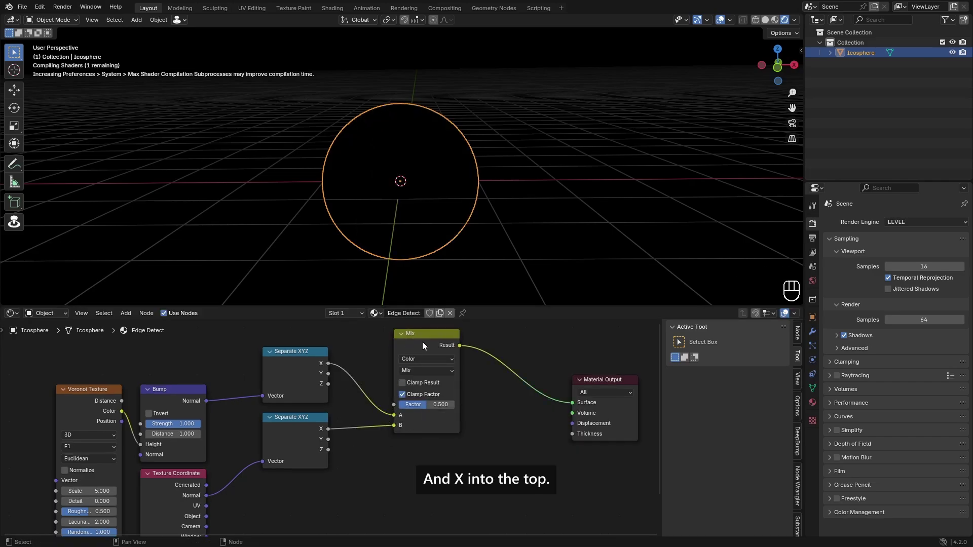
left_click_drag(426, 334, 407, 333, "ctrl")
Set the Mix node's blending mode to Difference and its Factor to 1.
left_click(395, 368)
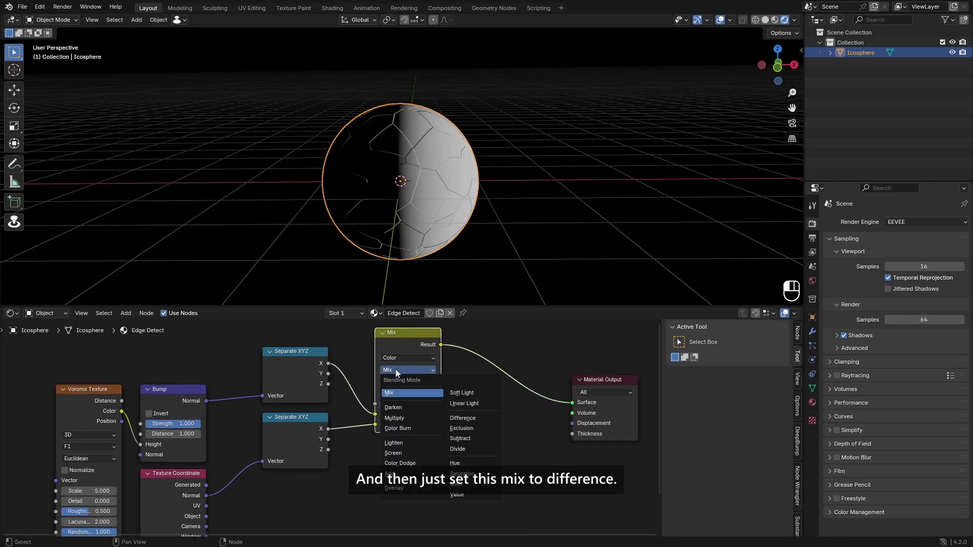
left_click(471, 420)
scroll(418, 213, "up", 3)
middle_click_drag(418, 213, 375, 213)
middle_click_drag(499, 238, 540, 247)
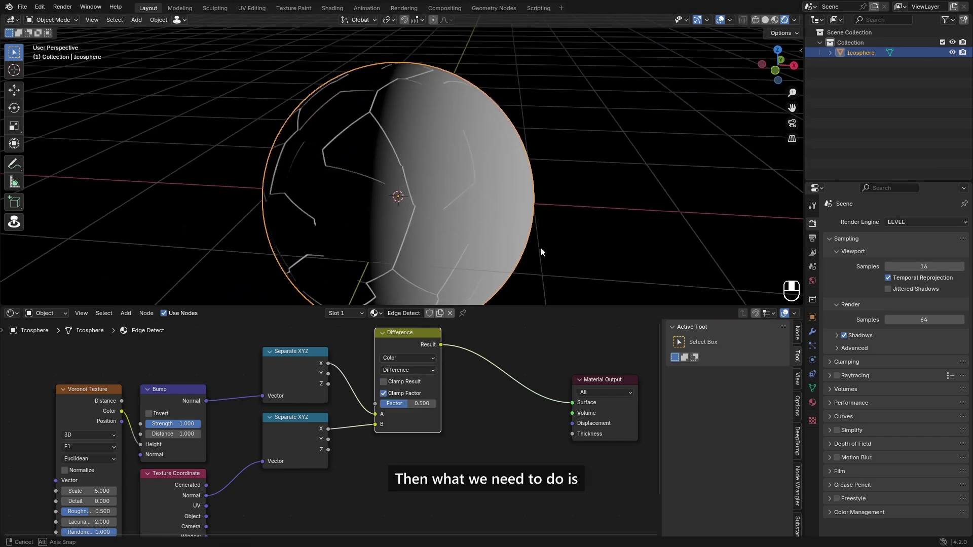
scroll(540, 248, "down", 2)
left_click(421, 372)
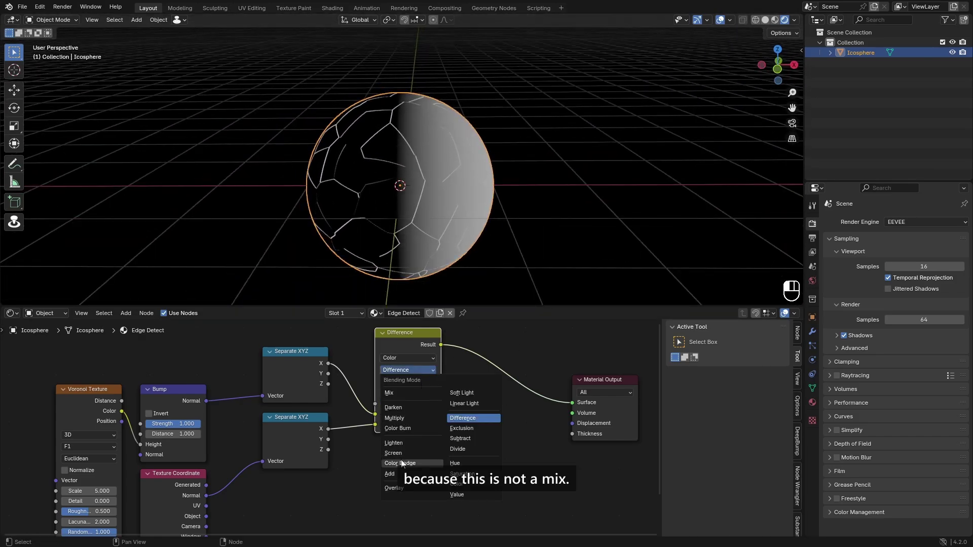
left_click(431, 403)
left_click_drag(408, 404, 435, 403)
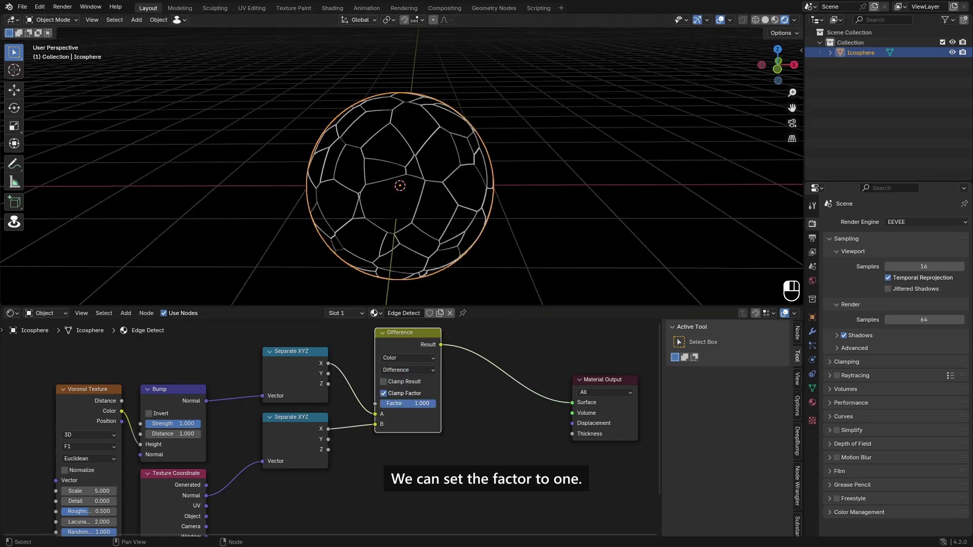
Hide the viewport overlays and examine the extracted cell edges around the sphere from several angles.
middle_click_drag(519, 202, 485, 122)
scroll(533, 231, "up", 4)
scroll(533, 232, "up", 1)
left_click(719, 19)
scroll(573, 197, "down", 4)
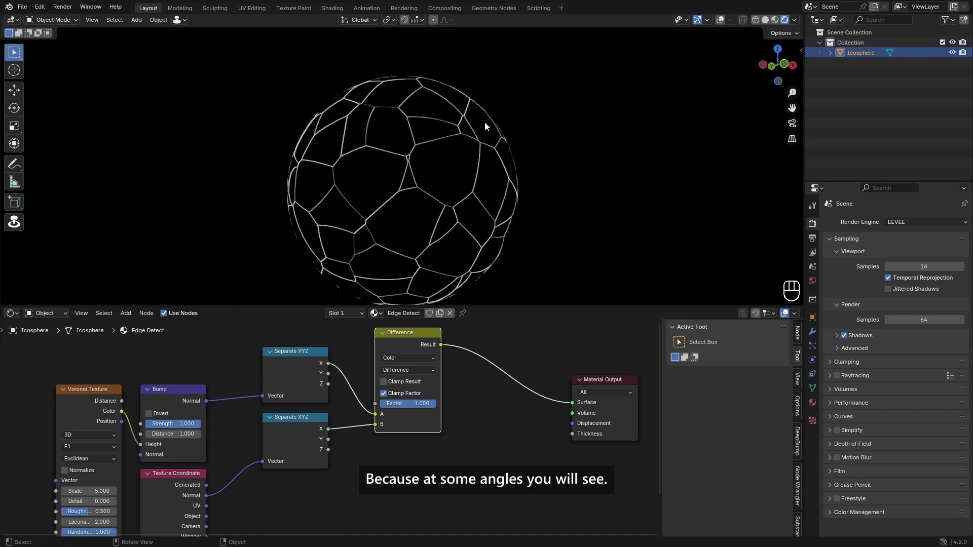
middle_click_drag(518, 222, 225, 164)
middle_click_drag(440, 150, 391, 260)
Preview the upper Separate XYZ's X and Y outputs to examine which edges each direction covers.
left_click(309, 368, "ctrl+shift")
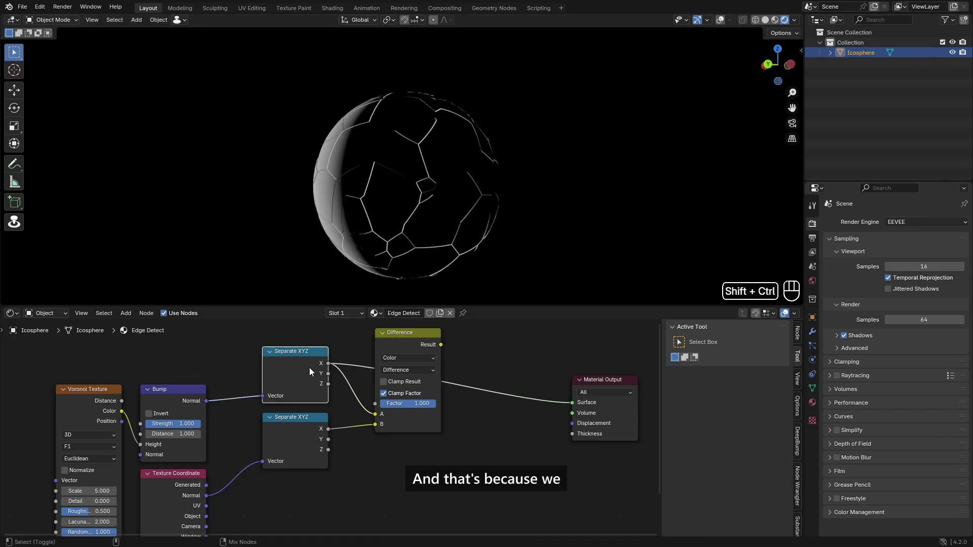
left_click(309, 366, "ctrl+shift")
middle_click_drag(457, 147, 313, 209)
middle_click_drag(405, 165, 532, 162)
scroll(418, 358, "down", 1)
Duplicate the Difference node twice, staggering the copies beside the original, and move the Material Output out of their way.
key("shift+d")
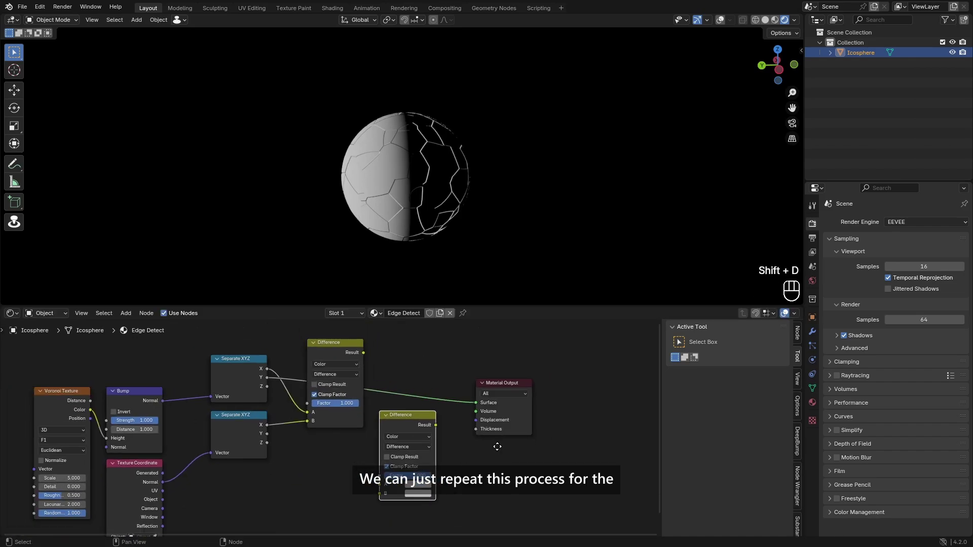
middle_click_drag(497, 446, 445, 425)
key("shift+d")
left_click(518, 465)
left_click_drag(466, 365, 539, 310)
Connect both Separate XYZ nodes' Y outputs to the second Difference node's A and B, and their Z outputs to the third's.
middle_click_drag(296, 396, 381, 406)
left_click_drag(300, 365, 412, 471)
left_click_drag(300, 421, 441, 487)
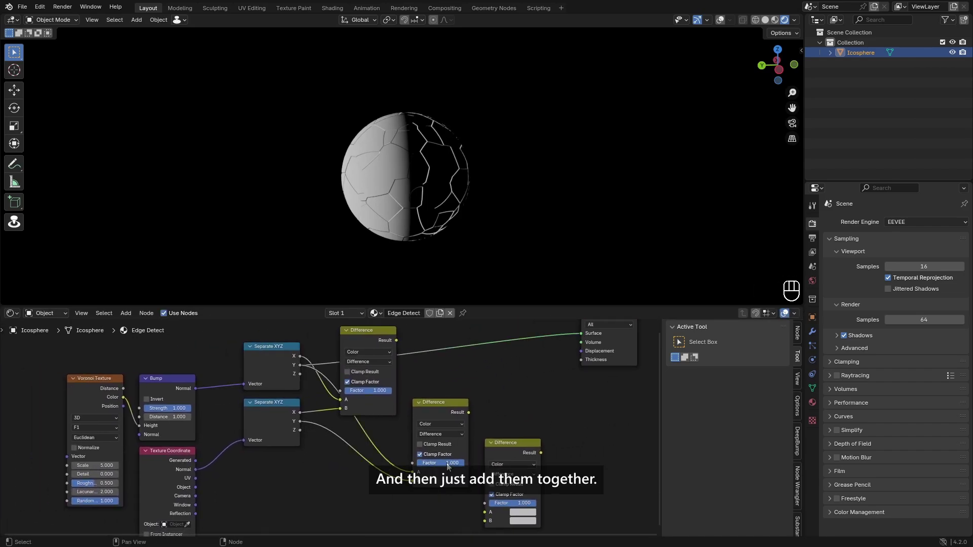
middle_click_drag(444, 446, 418, 427)
left_click_drag(479, 427, 478, 397)
Preview the three Difference nodes in turn on the sphere and compare the edges each direction produces.
left_click(430, 379, "ctrl+shift")
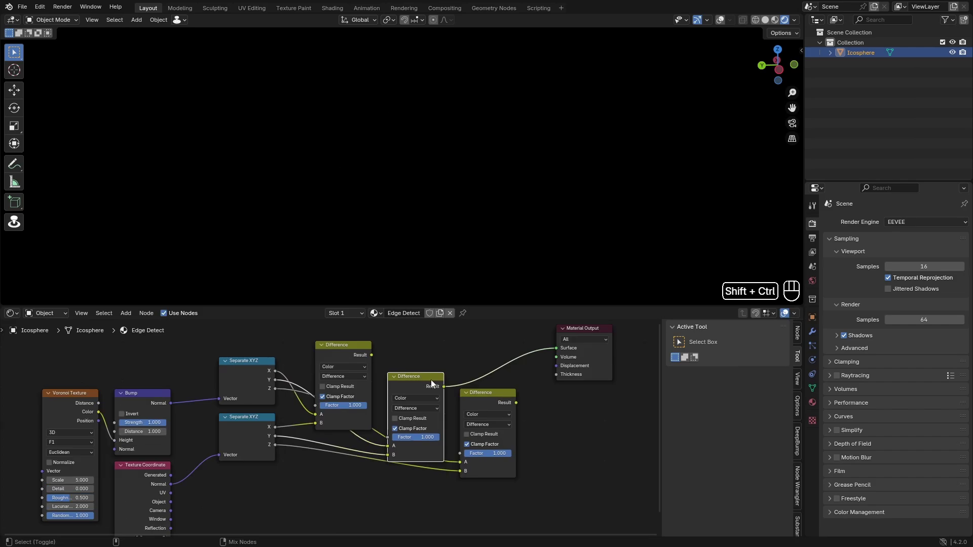
left_click(482, 392, "ctrl+shift")
left_click(348, 350, "ctrl+shift")
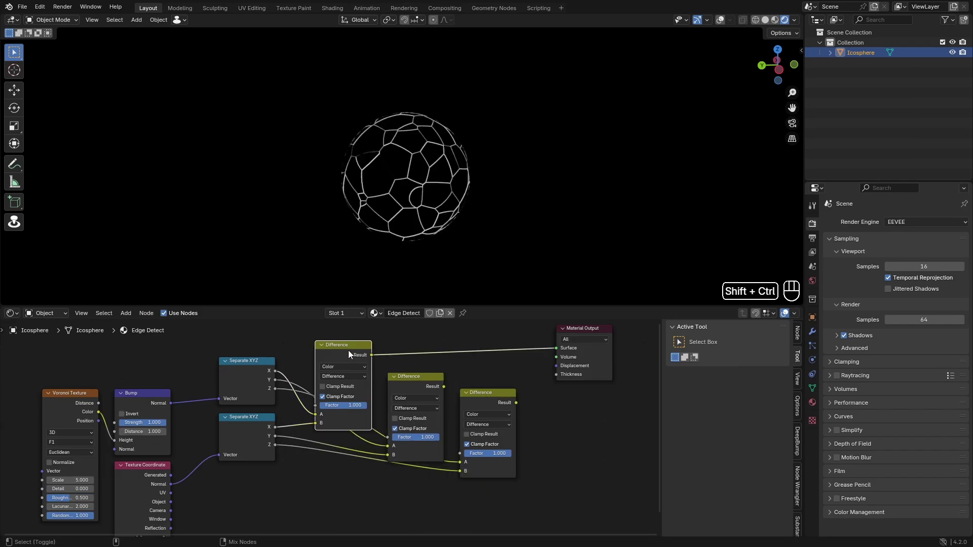
left_click(424, 379, "ctrl+shift")
left_click(477, 394, "ctrl+shift")
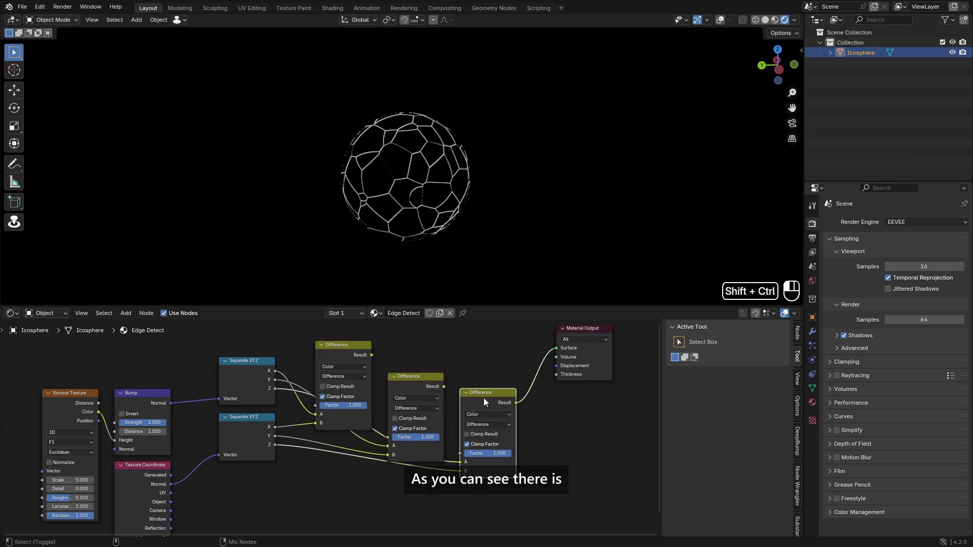
left_click(403, 376, "ctrl+shift")
left_click(341, 348, "ctrl+shift")
left_click(427, 387, "ctrl+shift")
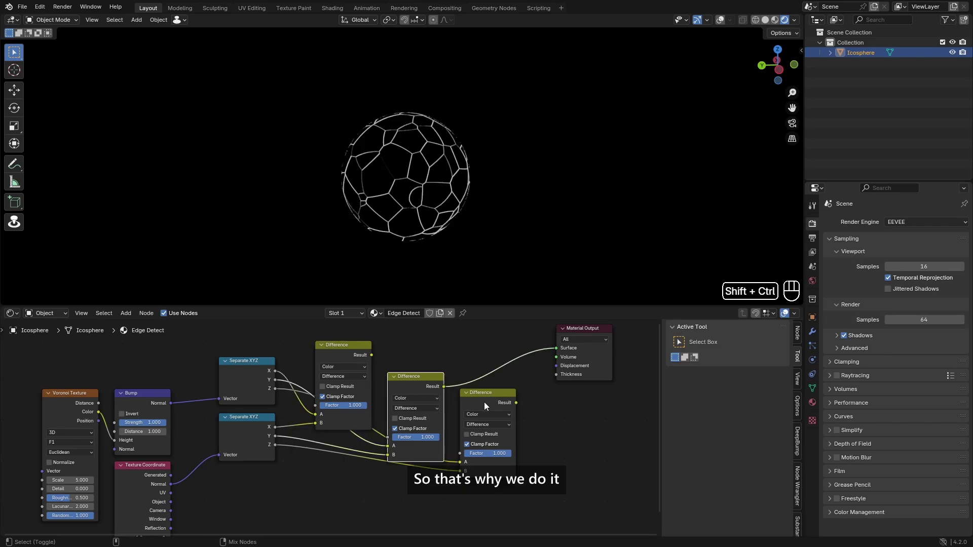
left_click(484, 403, "ctrl+shift")
left_click(421, 384, "ctrl+shift")
left_click(336, 353, "ctrl+shift")
left_click(420, 381, "ctrl+shift")
left_click(509, 398, "ctrl+shift")
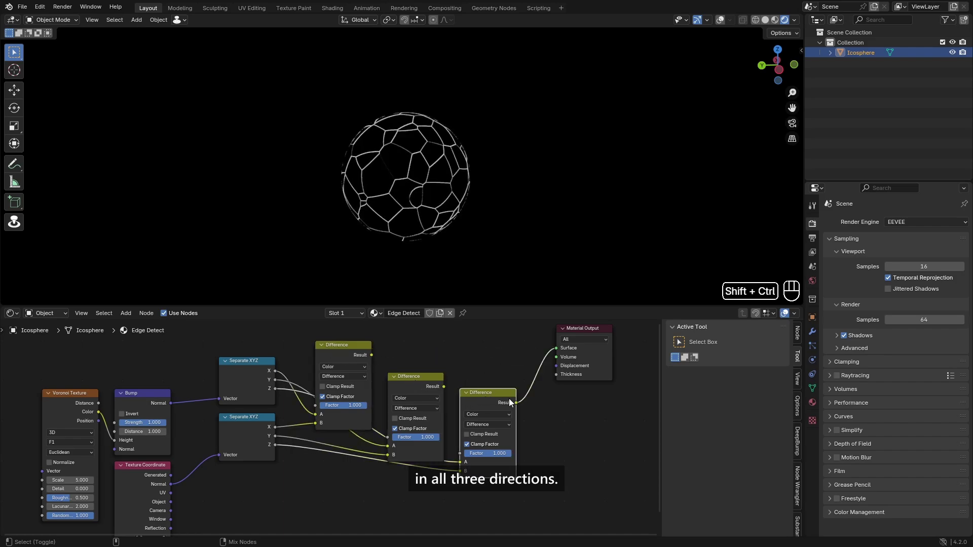
Move the Material Output further from the Difference nodes to make room for more nodes.
middle_click_drag(509, 402, 419, 451)
left_click(493, 381)
key("g")
left_click(596, 381)
Add a Math node in Add mode and connect the first and second Difference results to its two Value inputs.
left_click(437, 361)
key("shift+a")
left_click(437, 362)
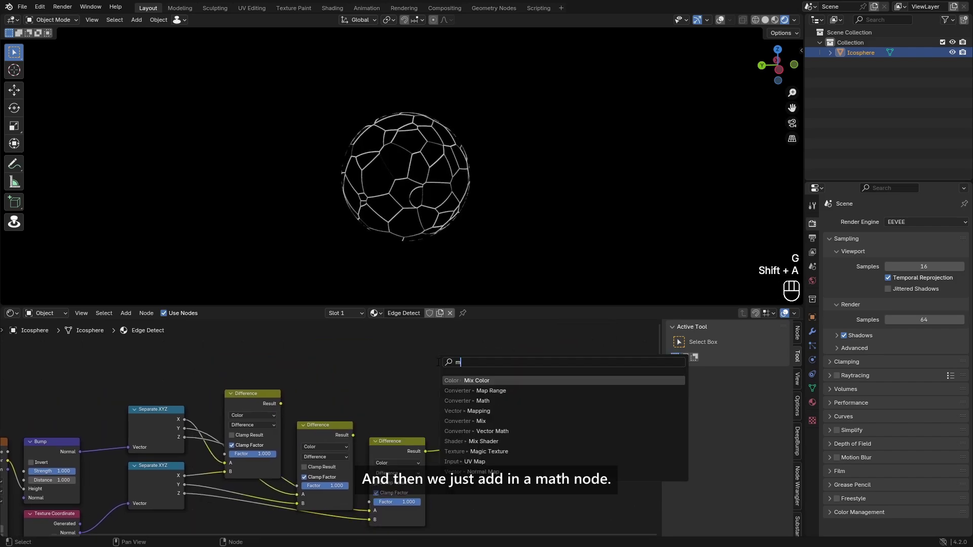
type("ath")
key("Return")
left_click(472, 363)
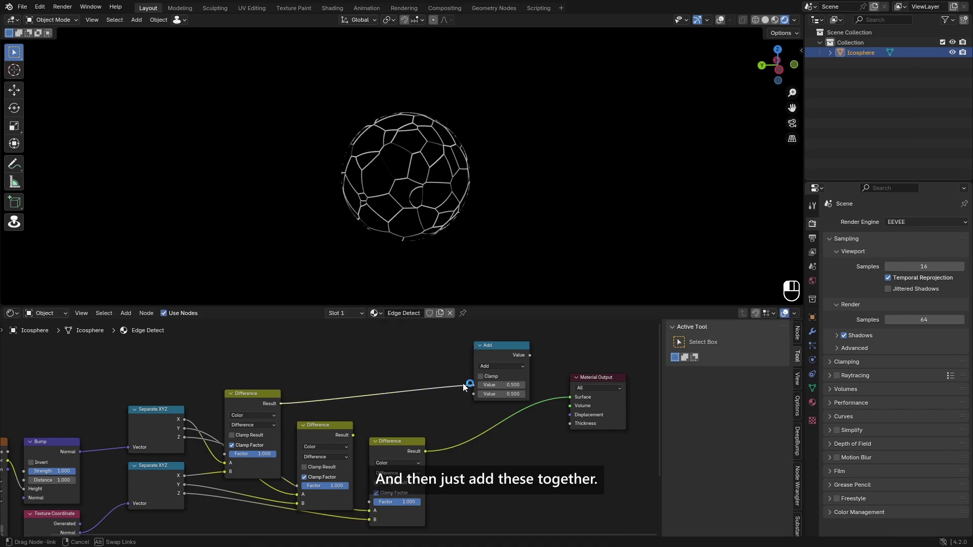
left_click_drag(353, 435, 474, 394)
Duplicate the Add node and connect the first Add's Value and the third Difference result to it, feeding the Material Output.
middle_click_drag(499, 343, 423, 349)
left_click(425, 350)
key("shift+d")
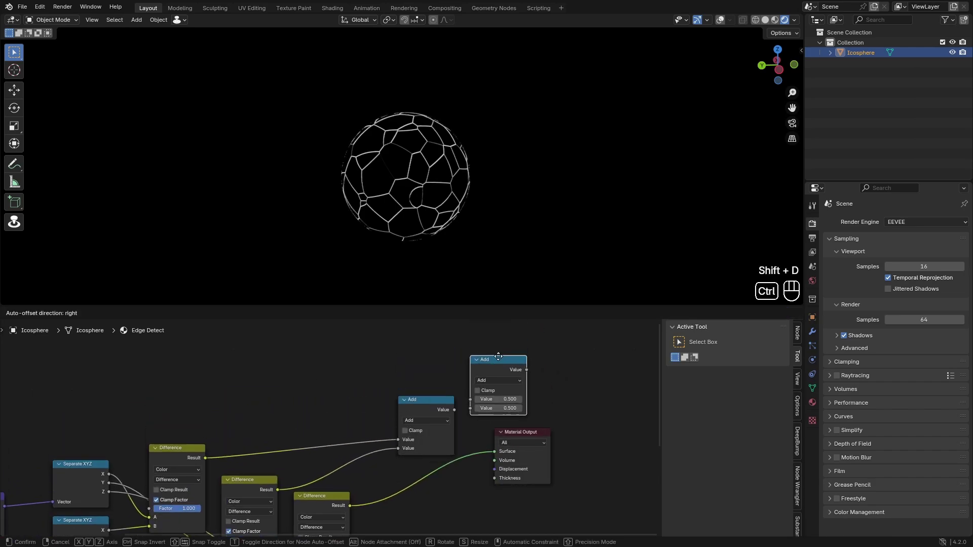
left_click(496, 357)
middle_click_drag(496, 385, 433, 333)
left_click_drag(392, 354, 408, 351)
left_click_drag(288, 449, 418, 369)
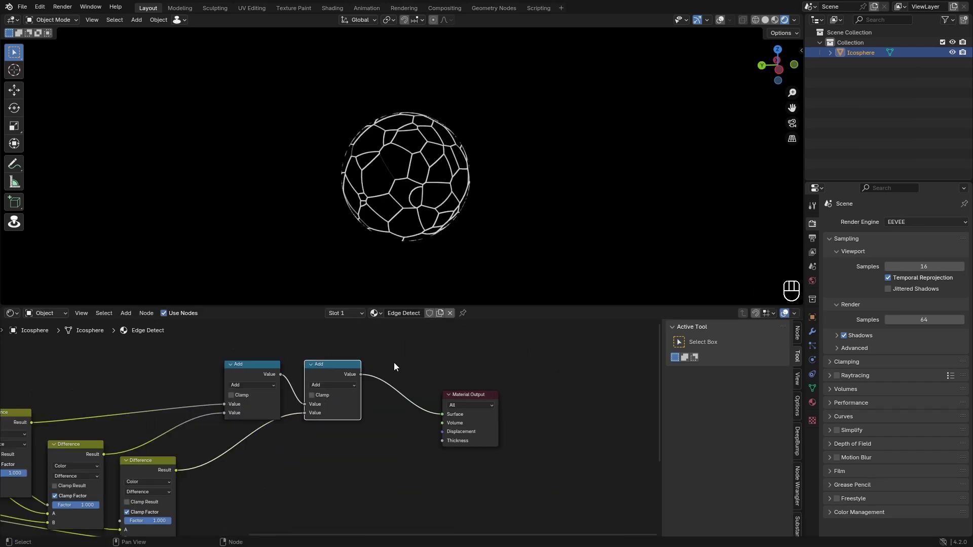
Insert a Clamp node between the second Add node and the Material Output and line it up with the Add nodes.
key("shift+a")
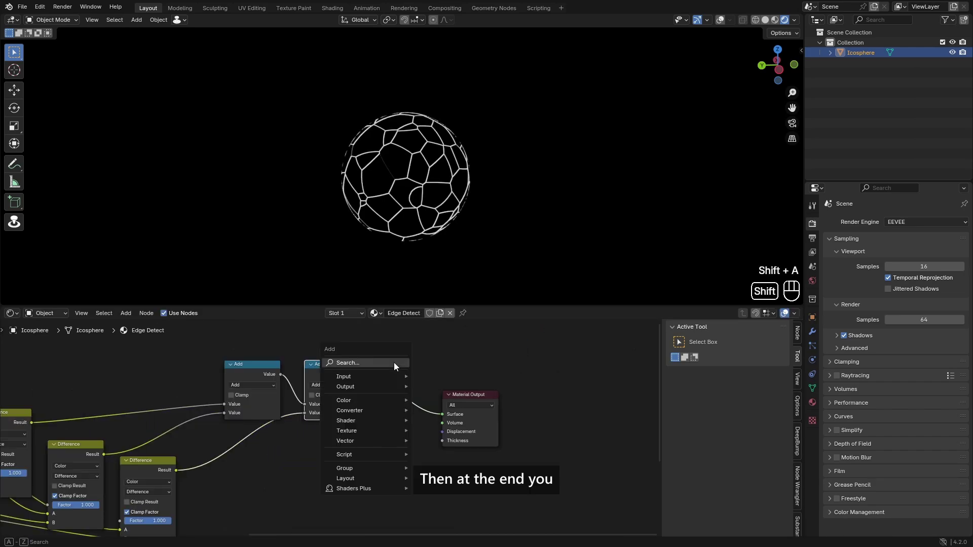
left_click(395, 362)
type("clamp")
key("Return")
left_click(392, 352)
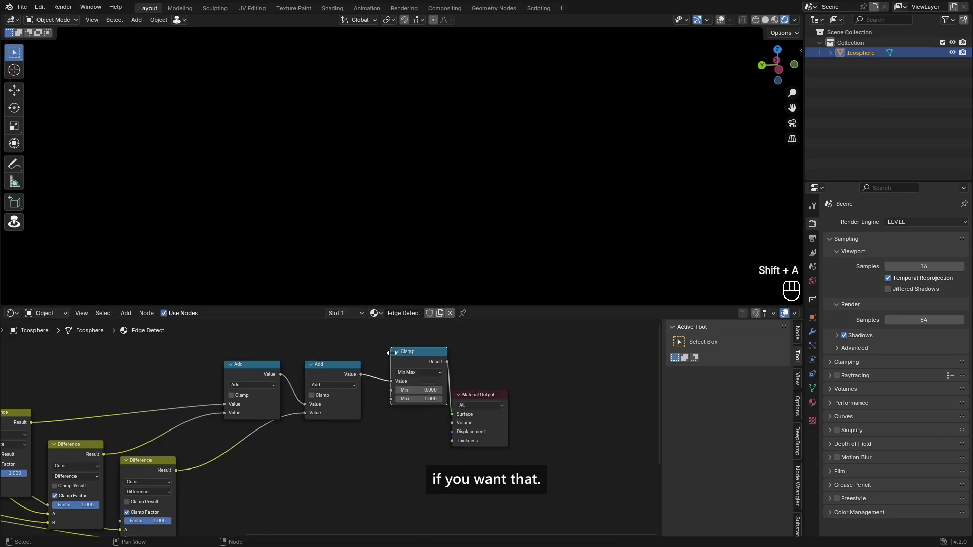
left_click_drag(411, 356, 414, 353, "ctrl")
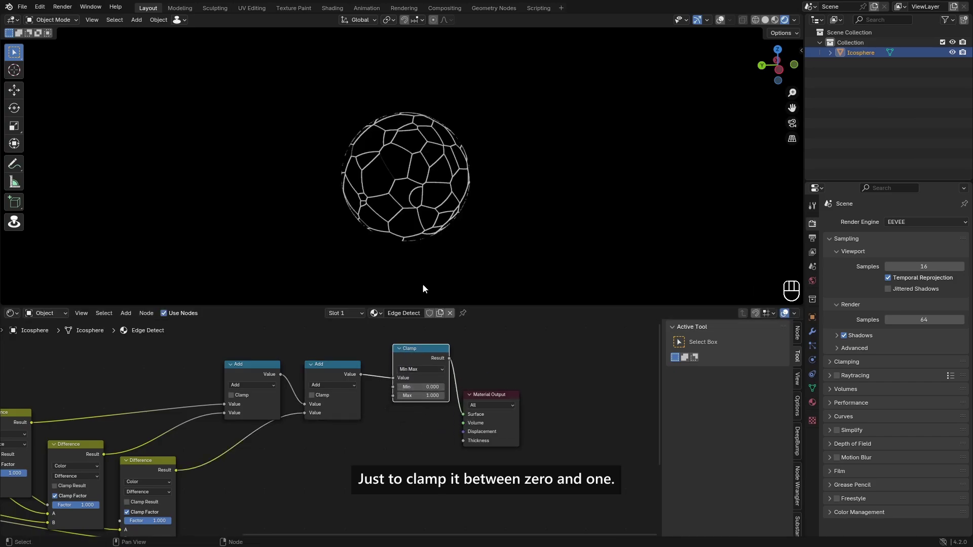
key("g")
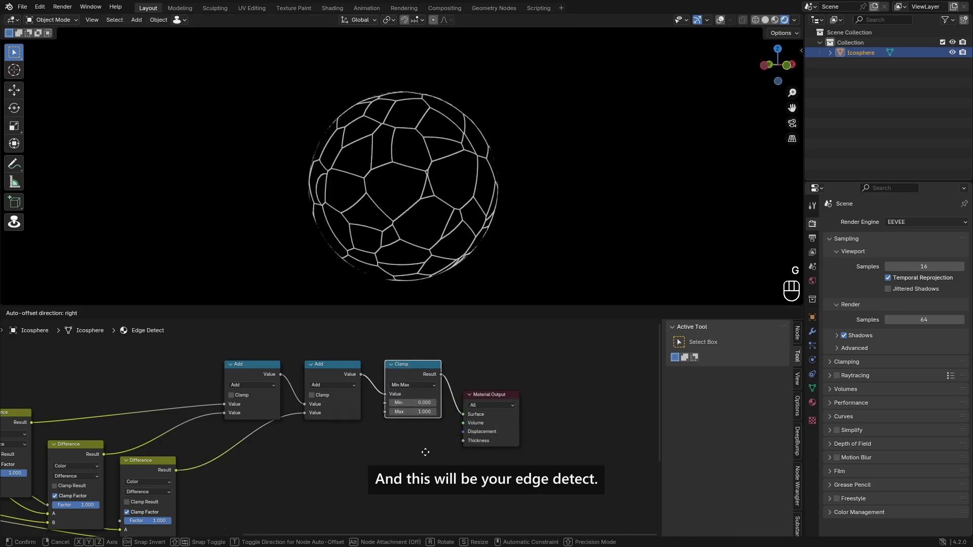
left_click(425, 451)
Move the two Add nodes and the Clamp node together closer to the Difference nodes.
left_click_drag(415, 473, 199, 367)
key("g")
left_click(175, 382, "ctrl")
left_click(175, 382)
middle_click_drag(249, 436, 421, 382)
middle_click_drag(257, 412, 286, 417)
scroll(287, 421, "down", 4)
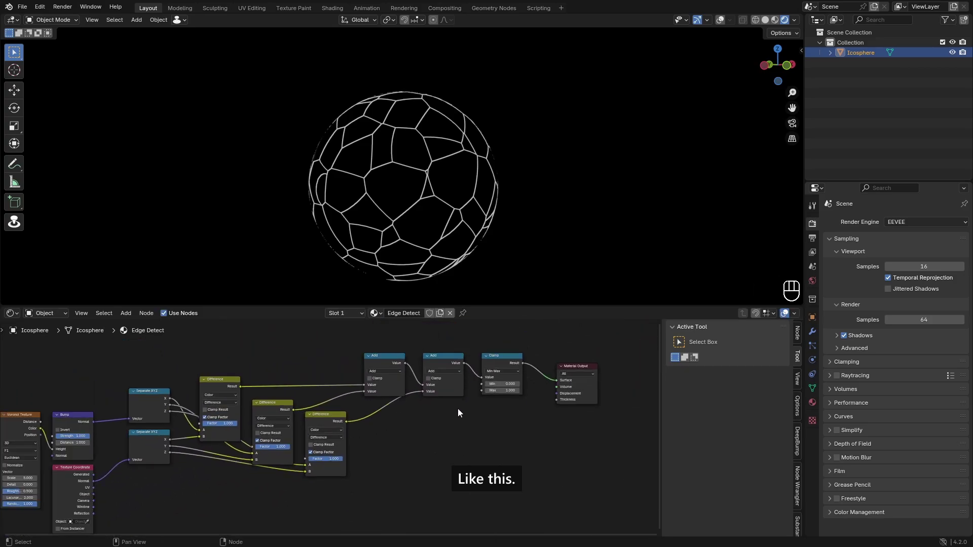
Collapse the three Difference nodes and stack them under each other beside the Separate XYZ nodes.
scroll(212, 379, "up", 3)
middle_click_drag(212, 379, 260, 345)
left_click(261, 345)
key("h")
left_click(342, 386)
key("h")
left_click(377, 400)
key("h")
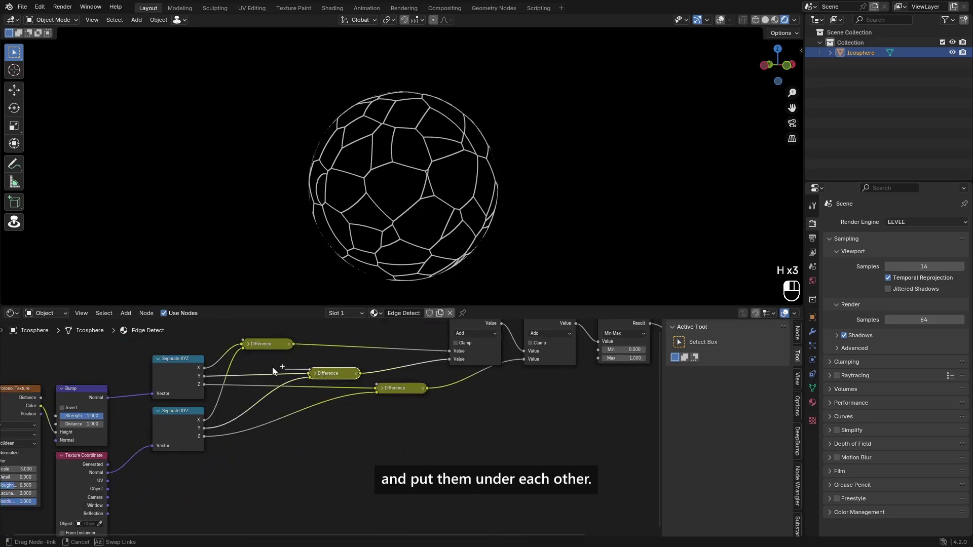
left_click_drag(320, 371, 285, 370)
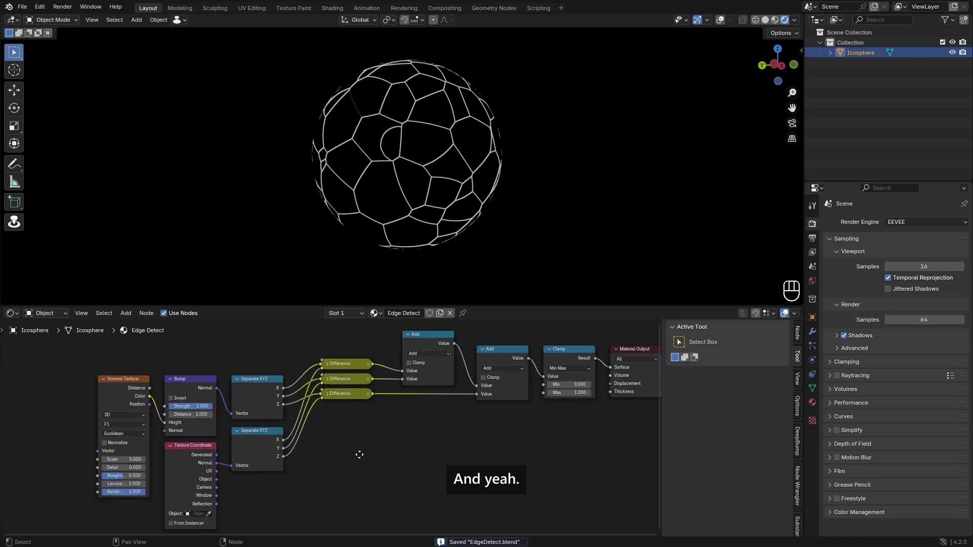
Group all nodes from Bump and Texture Coordinate through Clamp, leaving out the Voronoi Texture and Material Output.
scroll(446, 437, "down", 1)
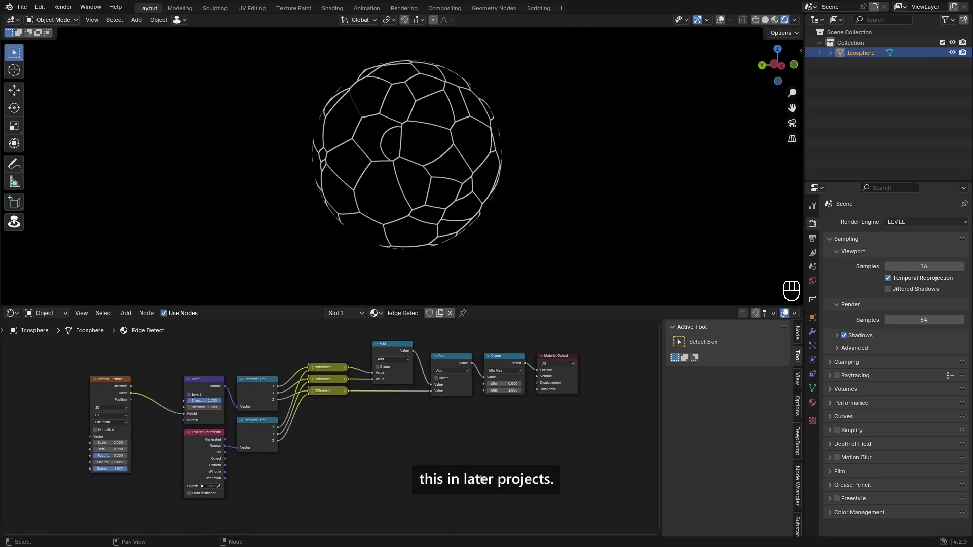
left_click_drag(415, 440, 186, 322)
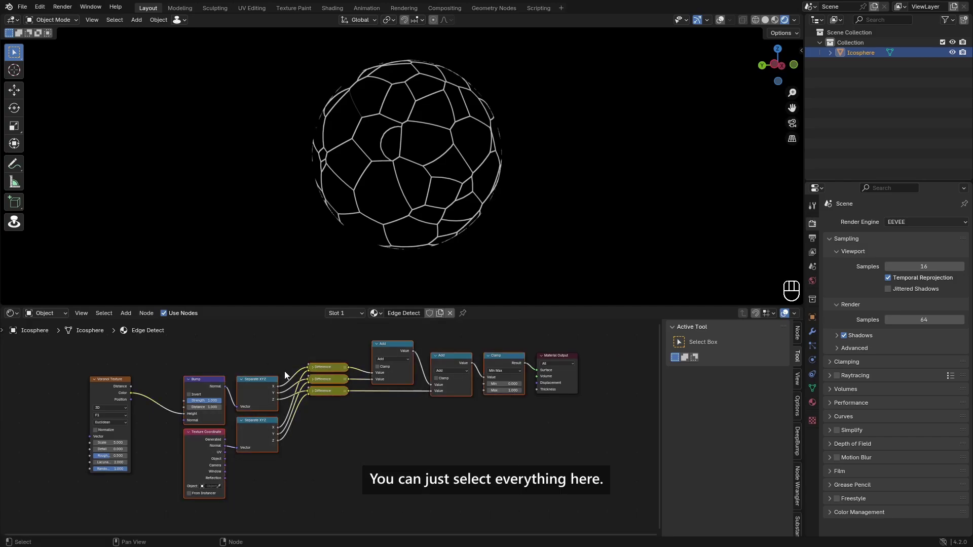
key("ctrl+g")
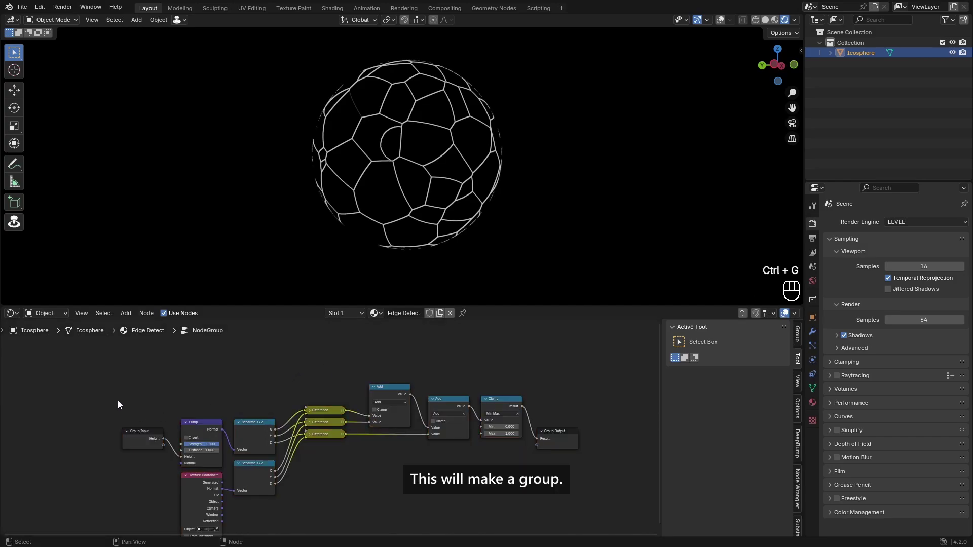
Rename the node group's Result socket to Output and its Height socket to Input.
scroll(259, 426, "up", 3)
left_click(798, 332)
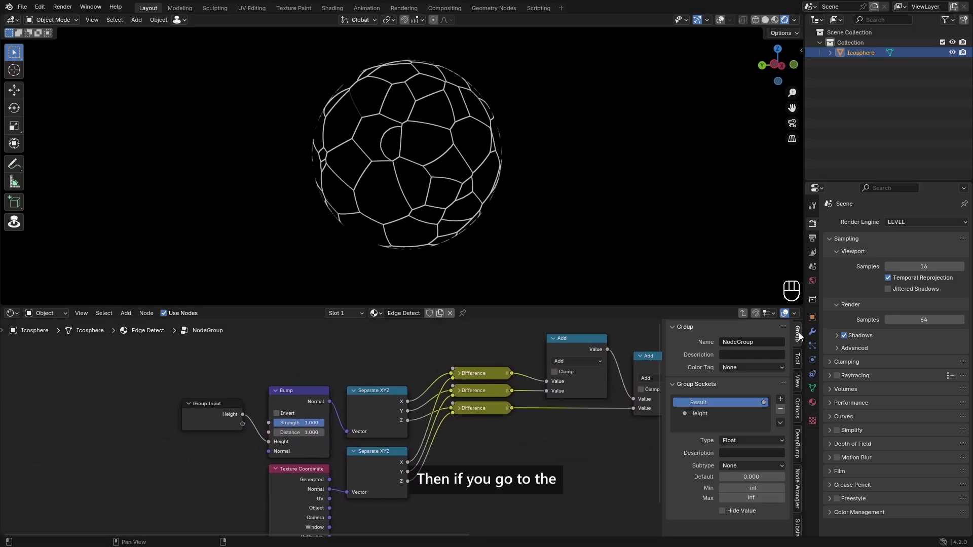
double_click(708, 401)
type("Output")
key("Return")
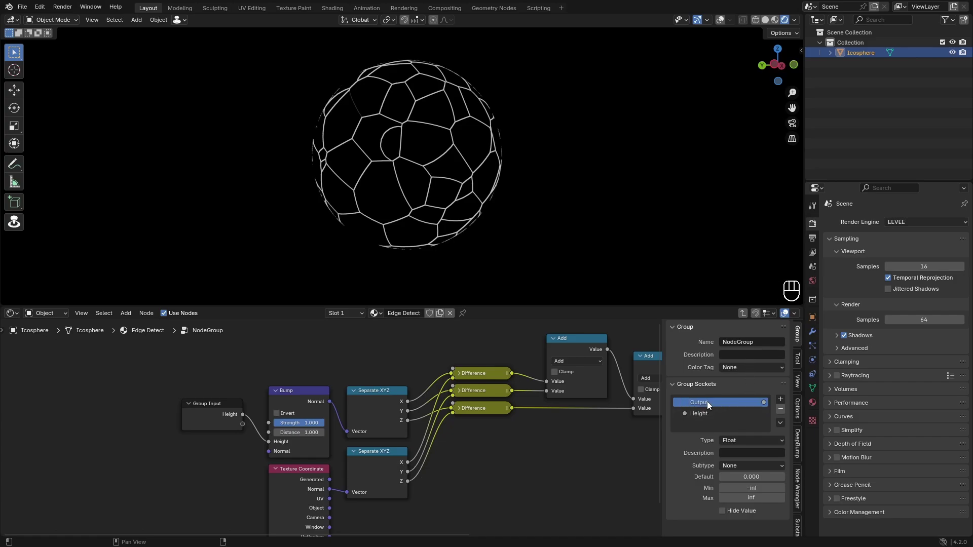
left_click(702, 412)
type("Input")
key("Return")
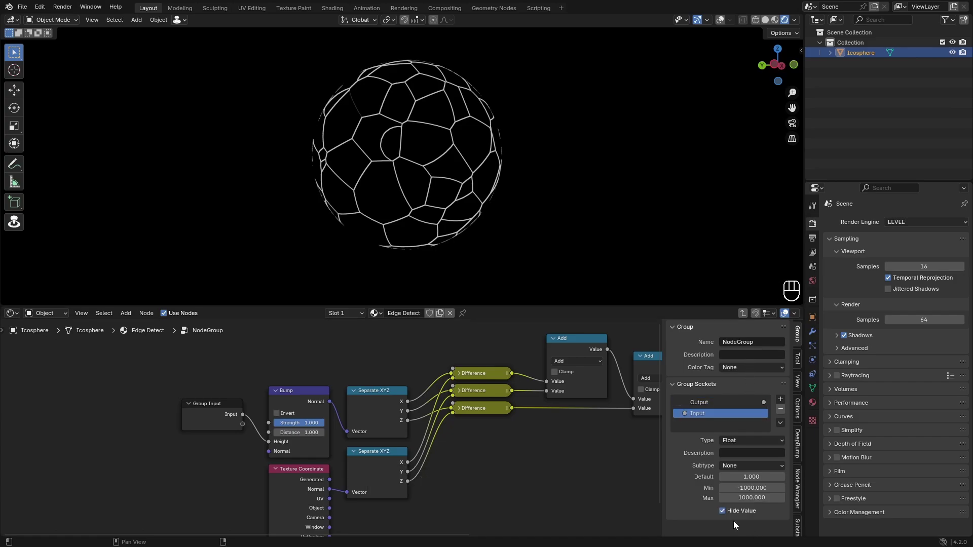
Exit the node group and rename it to Edge Detect.
key("Tab")
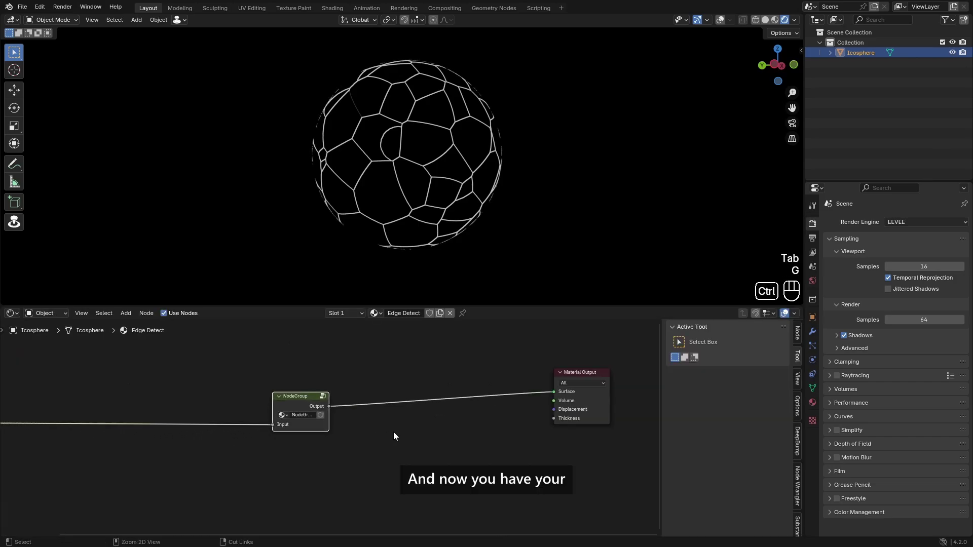
left_click(305, 415)
type("Edge Detect")
key("Return")
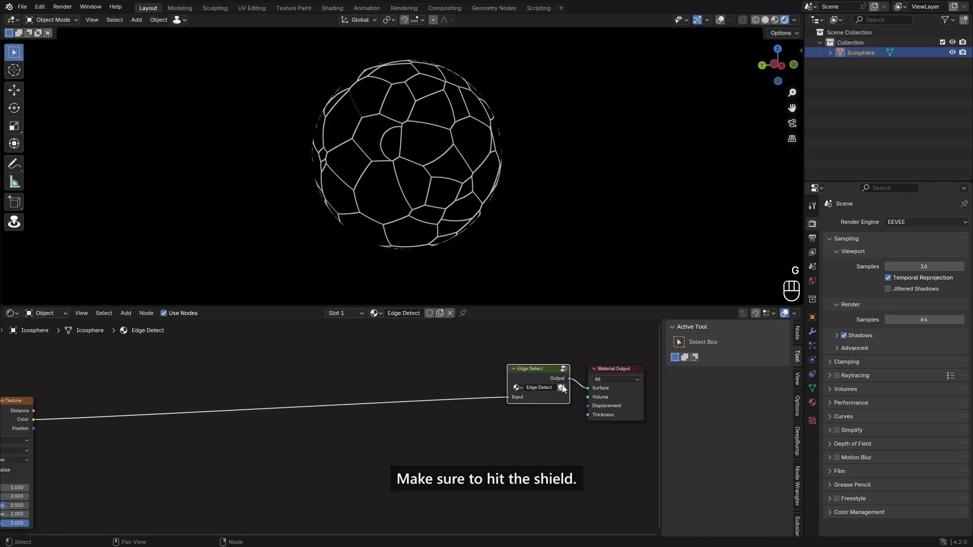
Mark the Edge Detect node group as an asset and clear the asset mark again.
right_click(561, 388)
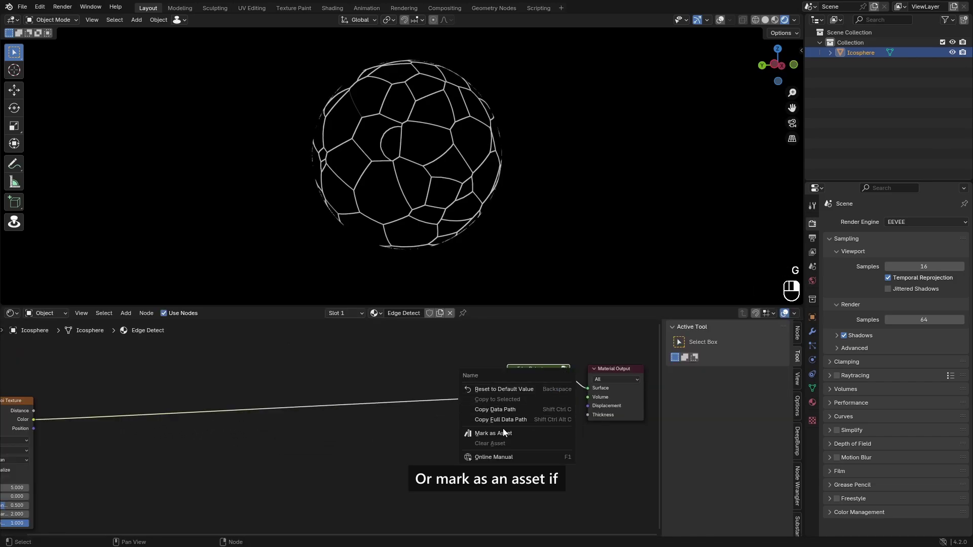
left_click(501, 429)
right_click(549, 394)
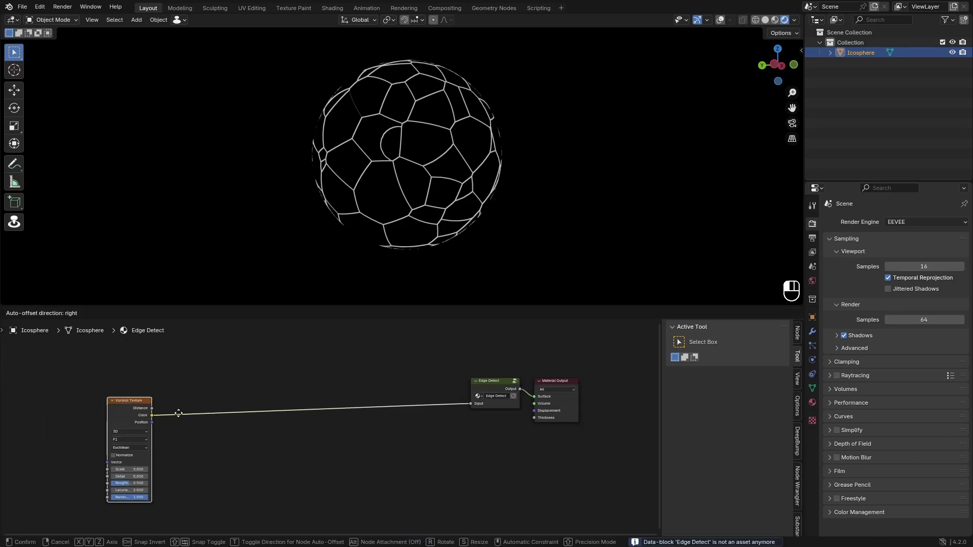
Move the Voronoi Texture node right beside the Edge Detect group.
left_click_drag(178, 411, 446, 399, "ctrl")
Examine the line thickness of the detected edges on the sphere from several angles and distances.
middle_click_drag(491, 202, 455, 205)
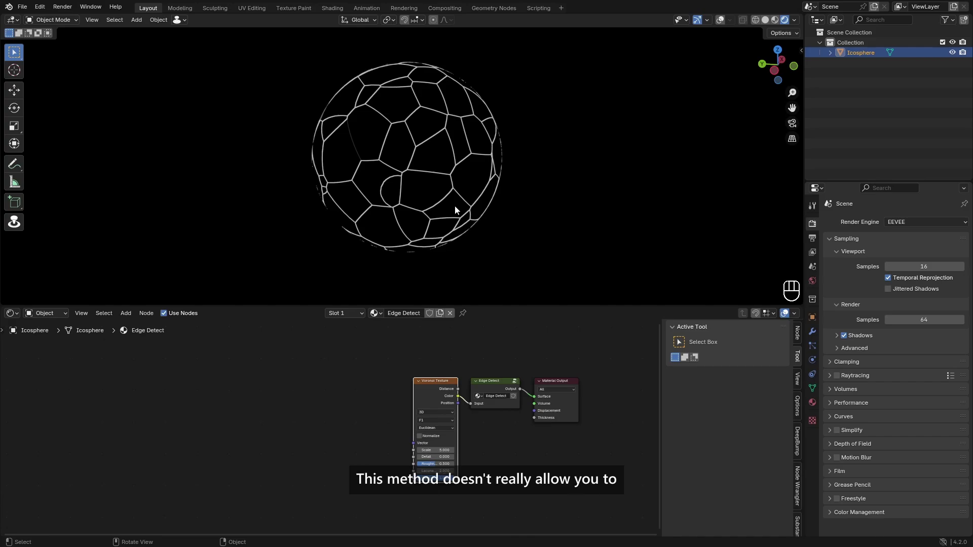
middle_click_drag(469, 206, 588, 170)
scroll(449, 141, "up", 5)
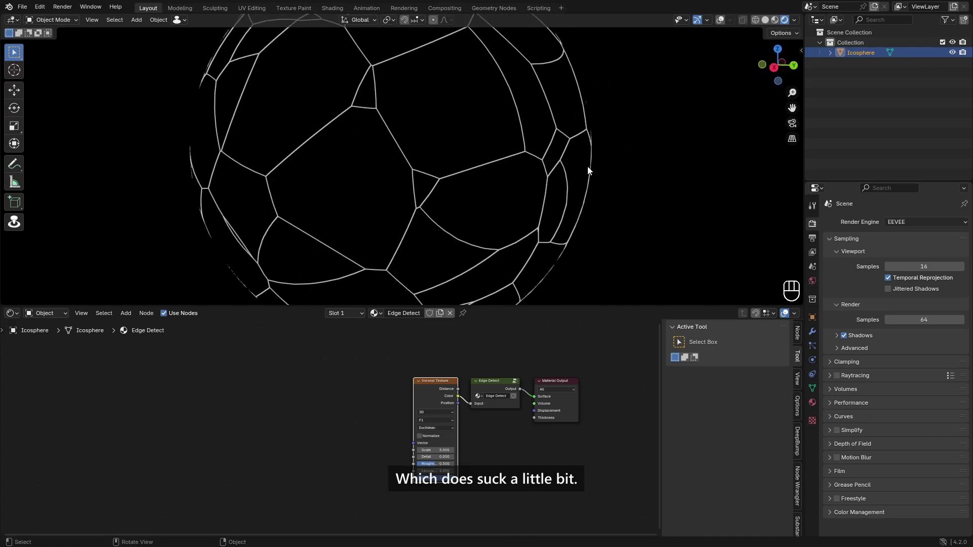
middle_click_drag(538, 196, 647, 130)
scroll(612, 153, "up", 4)
scroll(372, 423, "up", 3)
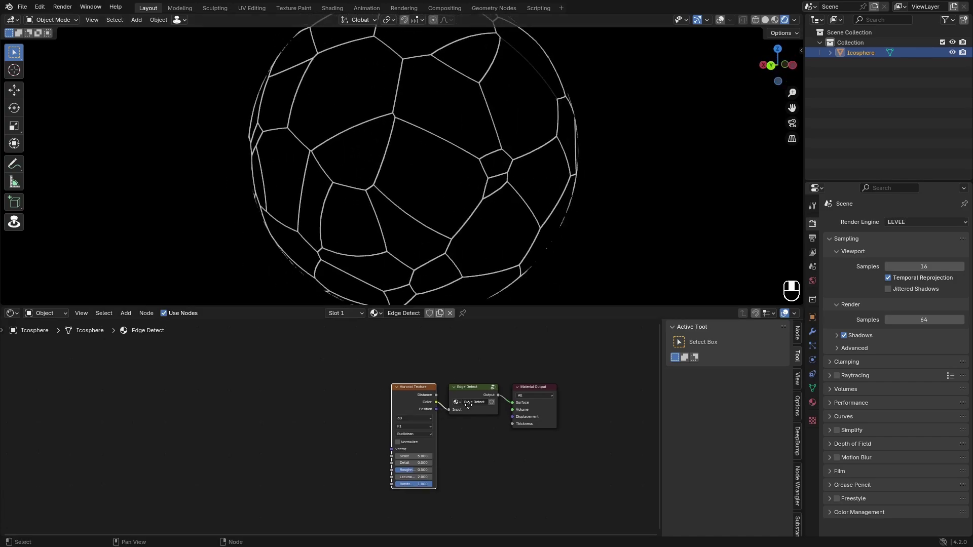
scroll(372, 424, "up", 2)
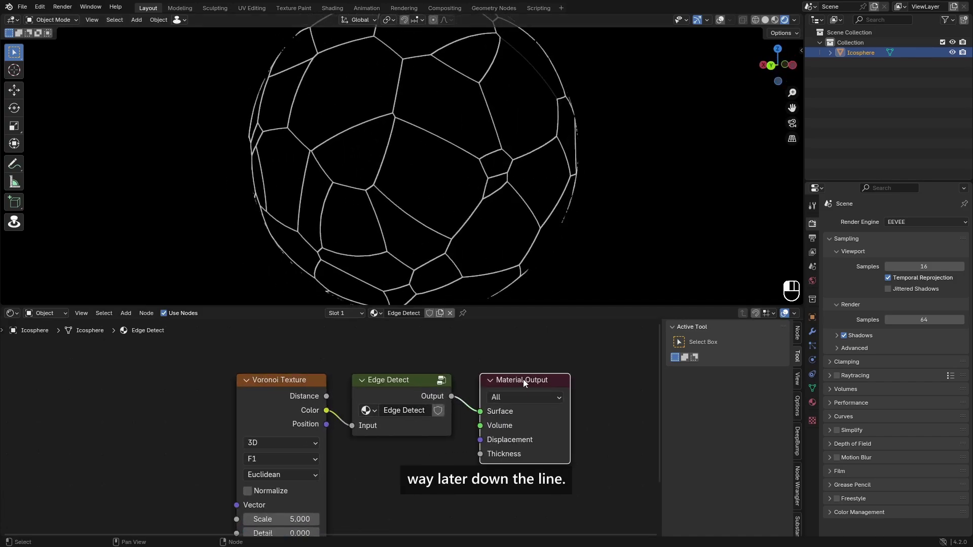
mouse_move(522, 379)
left_mouse_down("ctrl")
mouse_move(512, 380)
mouse_move(538, 379)
mouse_move(525, 380)
left_mouse_up("ctrl")
scroll(650, 234, "down", 3)
left_click(651, 234)
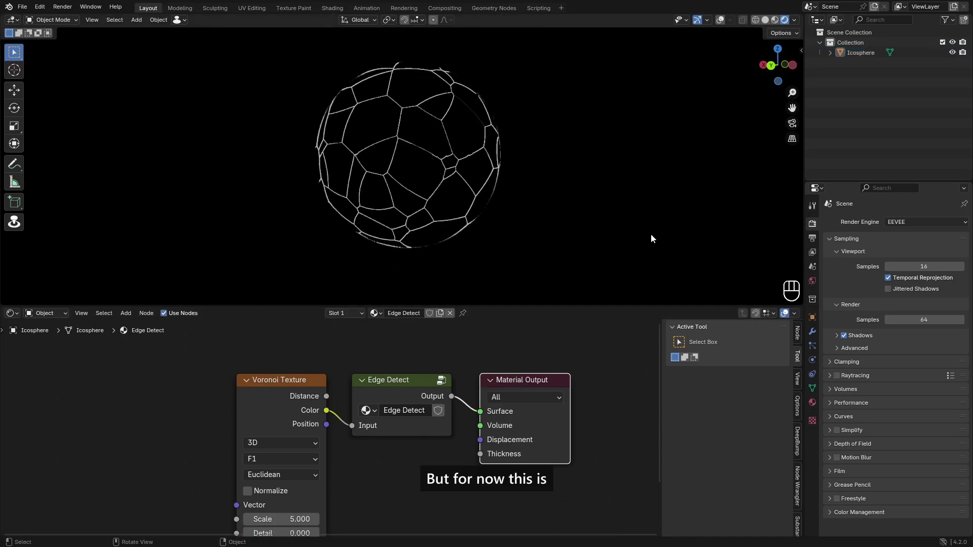
middle_click_drag(650, 234, 586, 227)
middle_click_drag(442, 199, 388, 215)
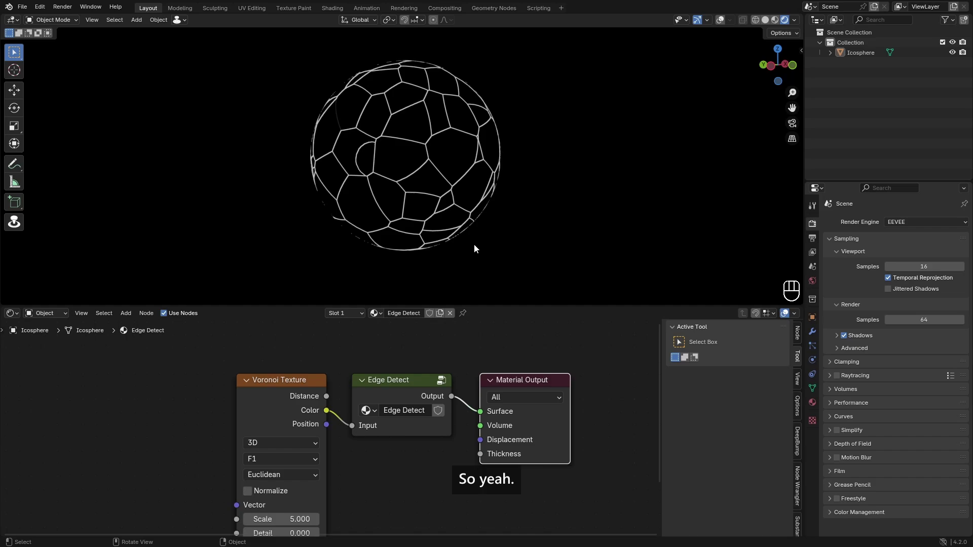
Replace the Voronoi Texture with the JSPlacement.png image texture and connect its Color to the Edge Detect Input.
left_click(400, 364)
key("x")
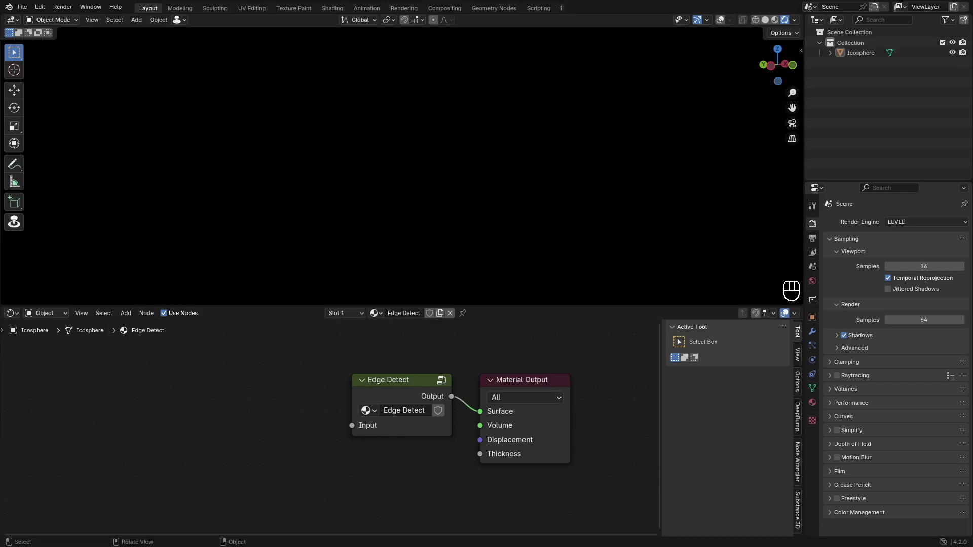
left_click_drag(253, 387, 199, 382)
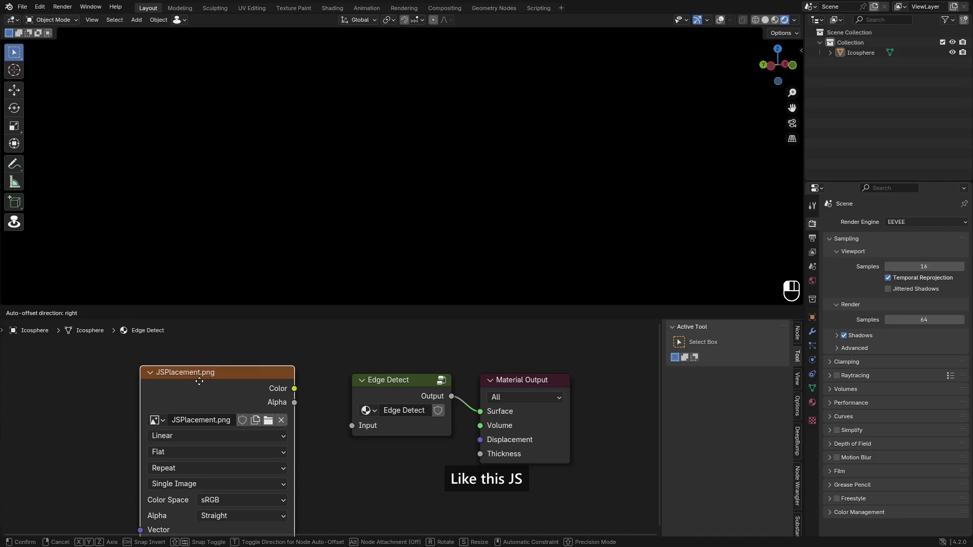
left_click(206, 376)
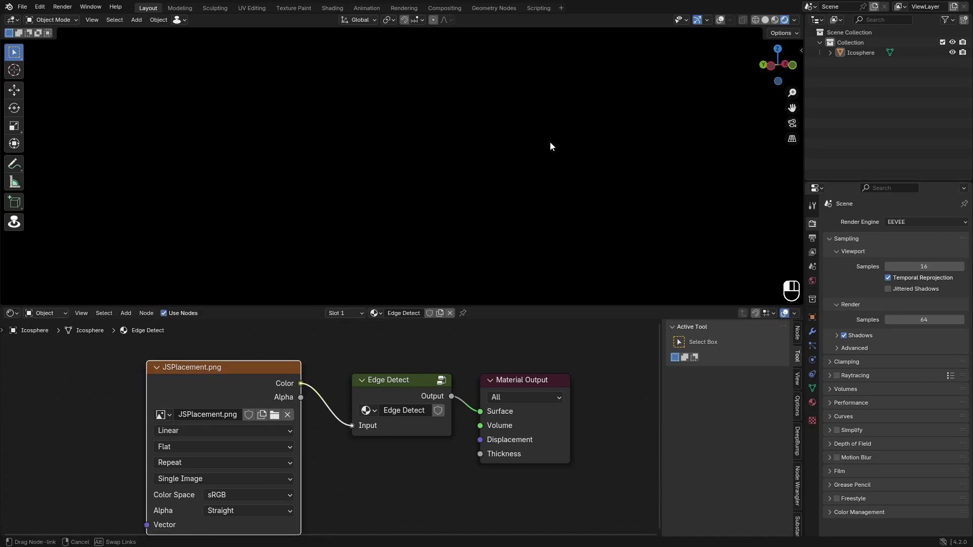
Delete the icosphere, add a UV sphere in its place and assign it the Edge Detect material.
left_click(456, 172)
middle_click_drag(456, 173, 496, 145)
scroll(497, 145, "down", 1)
key("x")
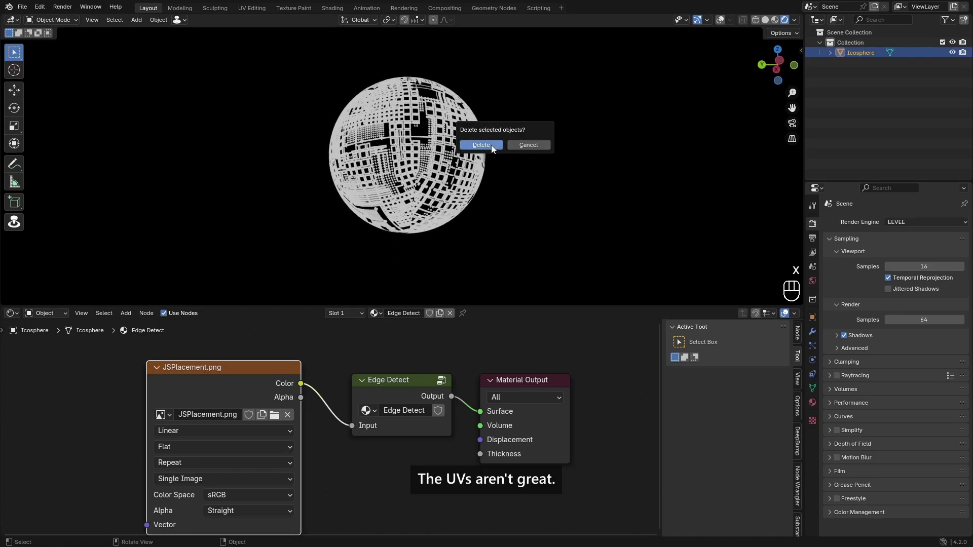
left_click(481, 145)
key("shift+a")
mouse_move(451, 202)
left_click(545, 236)
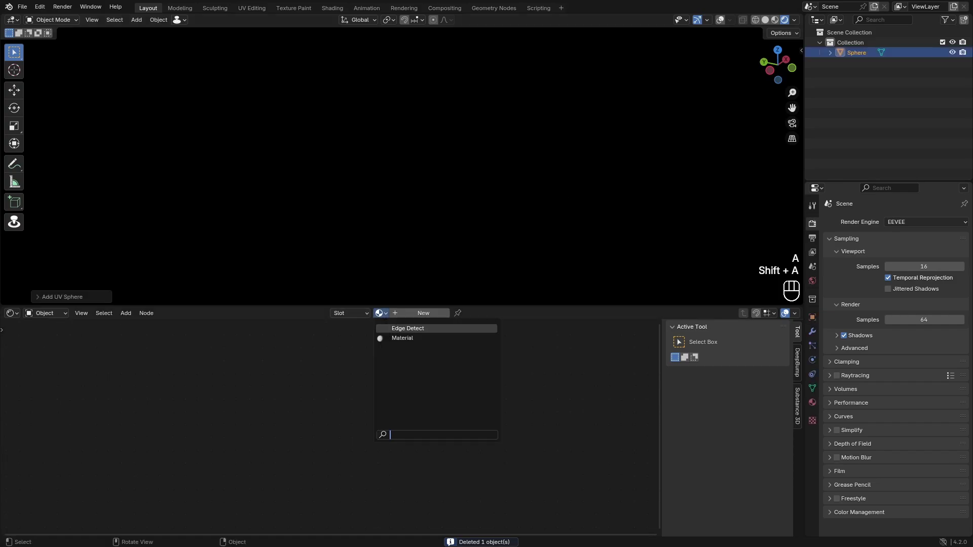
left_click(408, 328)
Examine the edge pattern detected from the JSPlacement image on the surface, both close up and from farther away.
scroll(503, 205, "up", 8)
middle_click_drag(502, 202, 562, 195)
scroll(365, 211, "down", 3)
scroll(396, 205, "up", 6)
scroll(399, 214, "up", 2)
scroll(411, 211, "down", 5)
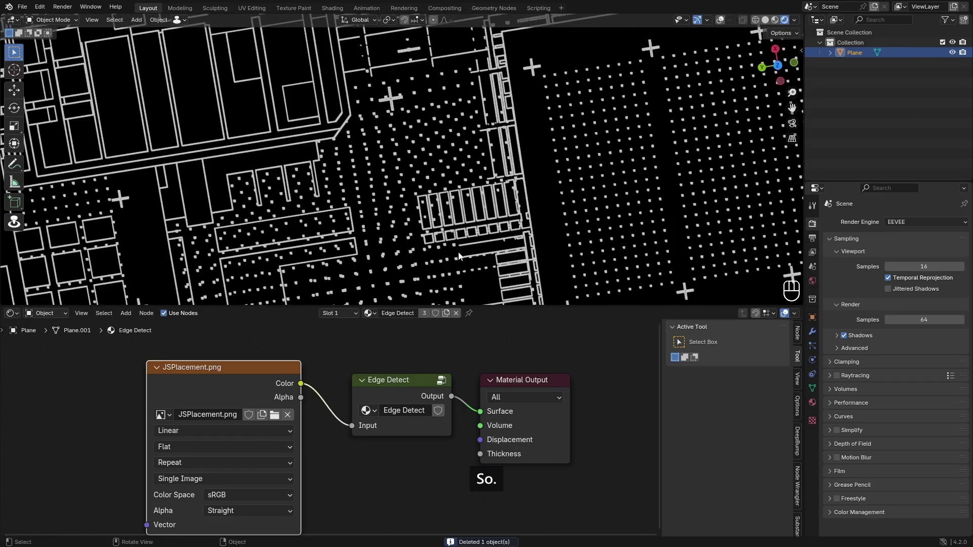
middle_click_drag(458, 251, 519, 218)
scroll(433, 217, "down", 7)
scroll(424, 216, "up", 5)
middle_click_drag(424, 217, 419, 233)
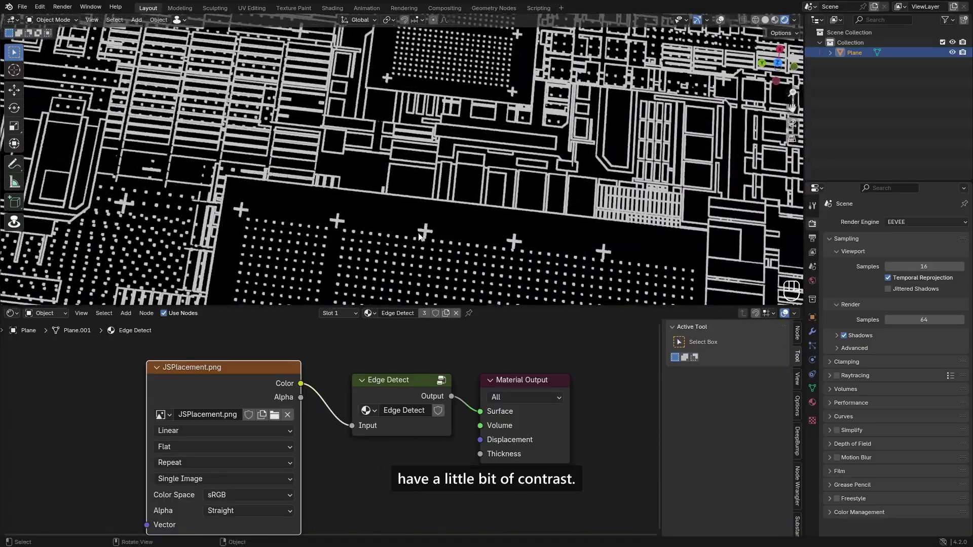
Replace the JSPlacement.png texture with a Noise Texture and connect its Fac output to the Edge Detect Input.
key("x")
key("shift+a")
type("noi")
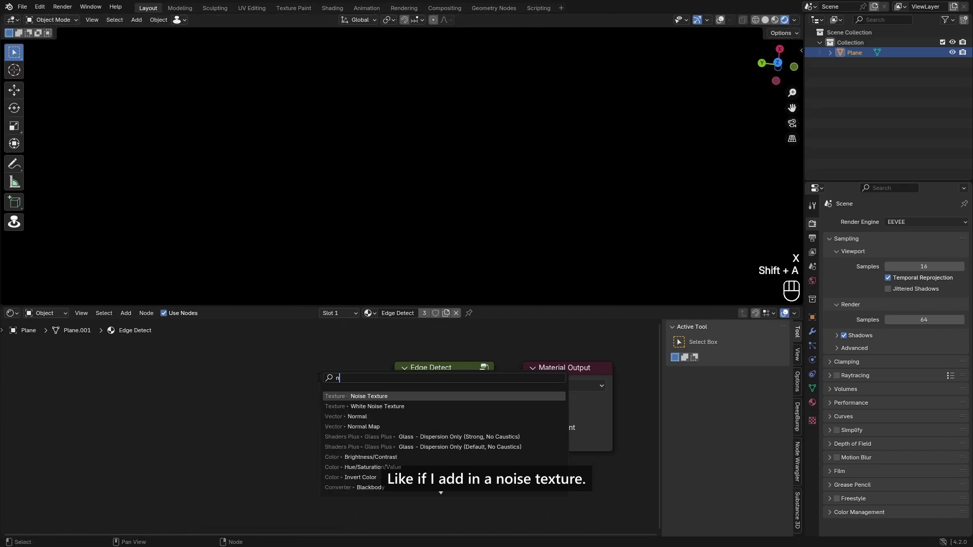
left_click(369, 396)
left_click_drag(304, 384, 402, 413)
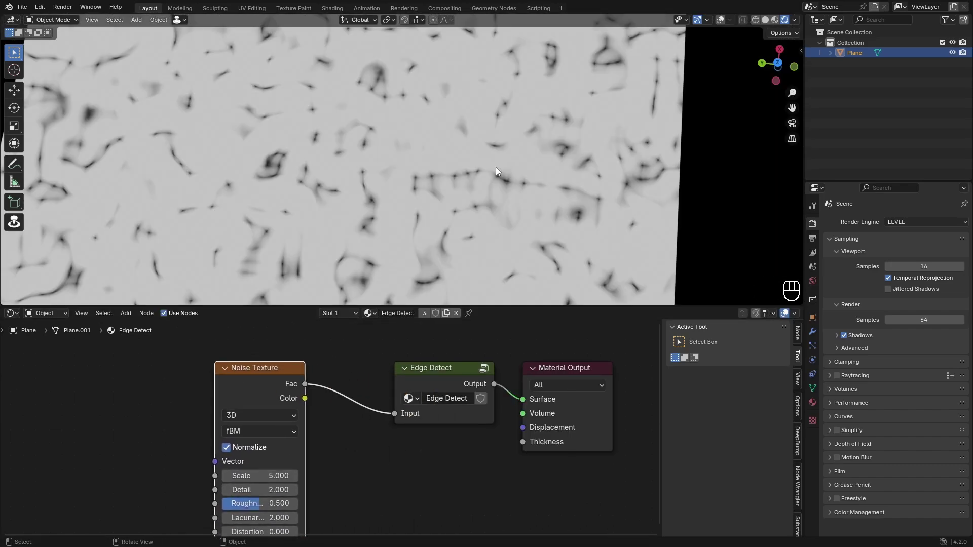
Insert a Math node set to Greater Than between the Noise Texture's Fac output and the Edge Detect Input.
scroll(496, 167, "down", 6)
mouse_move(420, 213)
middle_mouse_down()
mouse_move(418, 236)
mouse_move(464, 169)
mouse_move(414, 227)
middle_mouse_up()
middle_click_drag(414, 227, 451, 195, "shift")
left_click_drag(247, 379, 109, 384)
key("shift+a")
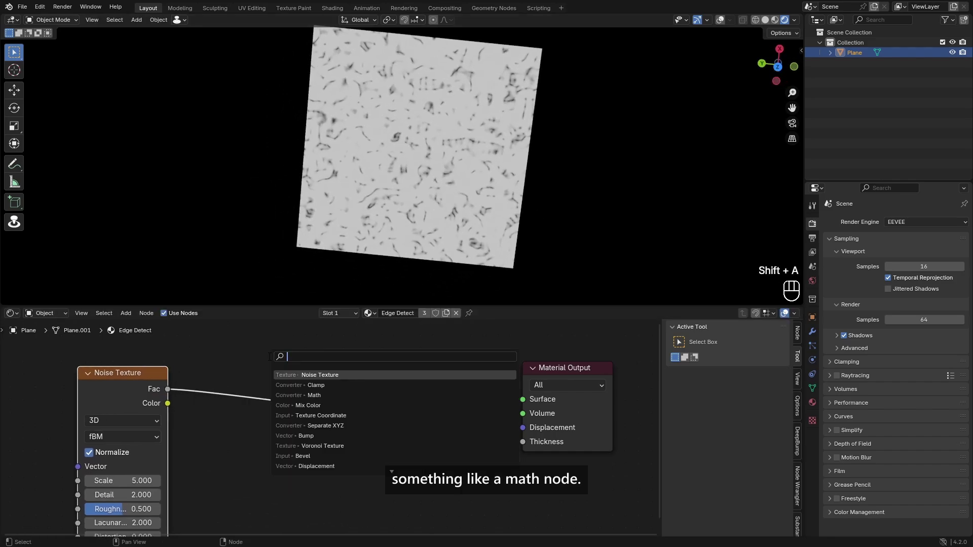
type("math")
key("Return")
left_click(286, 381)
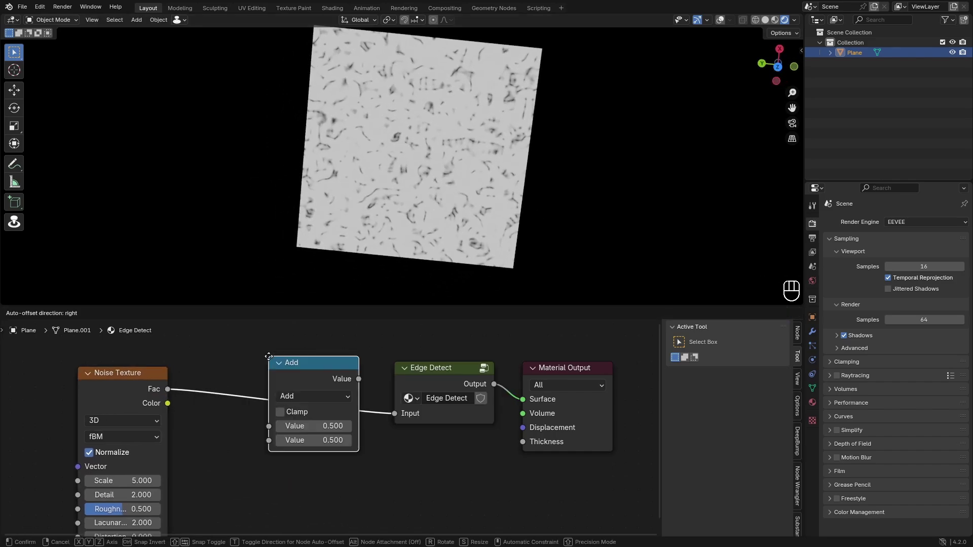
left_click(304, 396)
left_click(406, 276)
Preview the Greater Than output on the plane and switch the surface back to the Edge Detect output.
left_click(308, 375, "ctrl+shift")
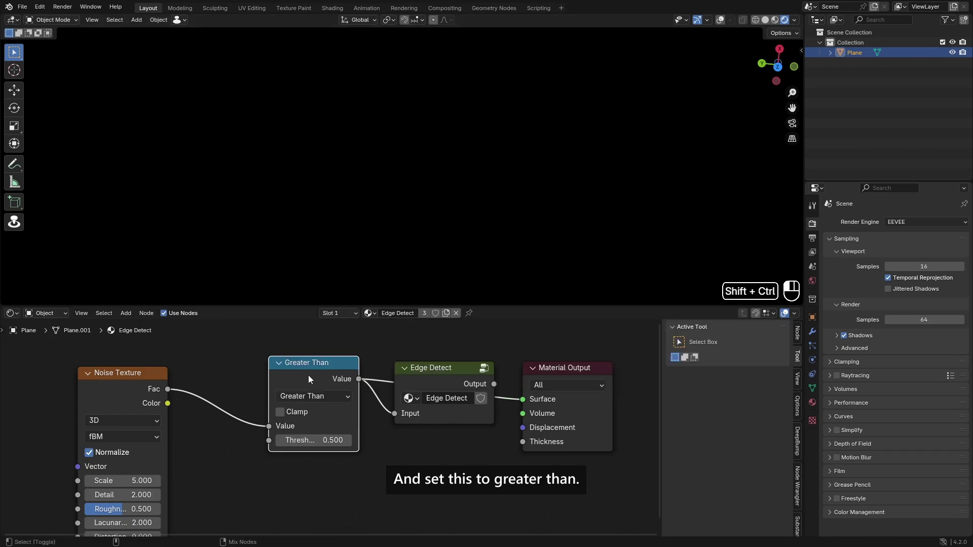
left_click_drag(339, 374, 287, 381)
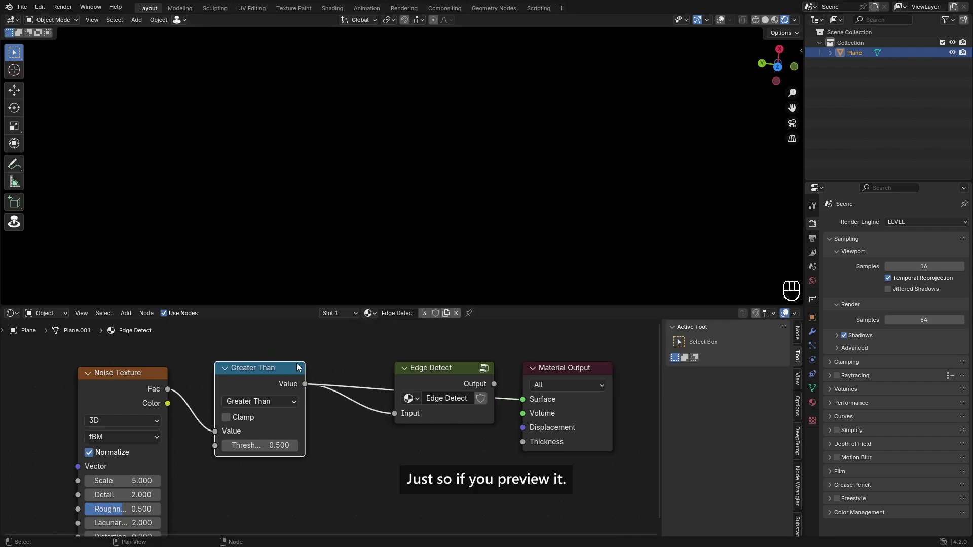
middle_click_drag(428, 201, 473, 205)
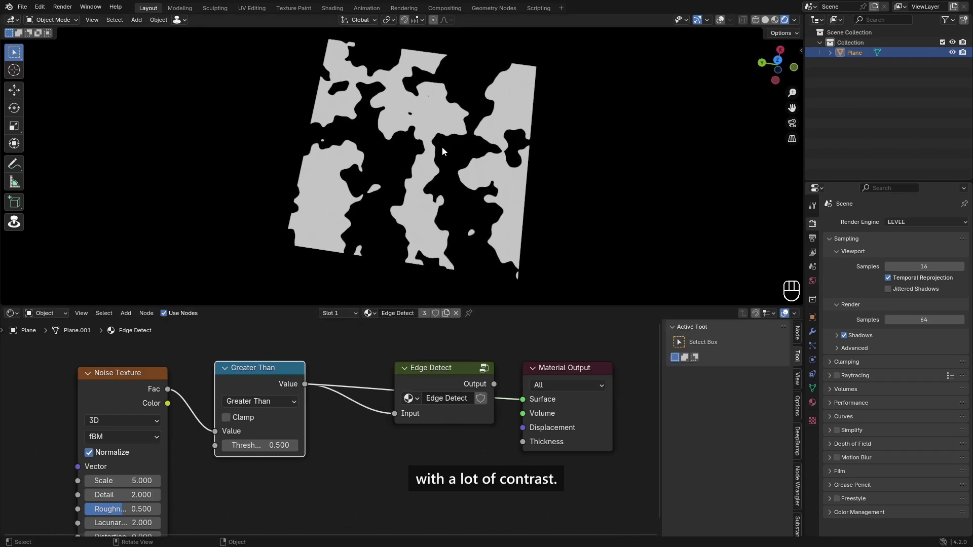
left_click(430, 416, "ctrl+shift")
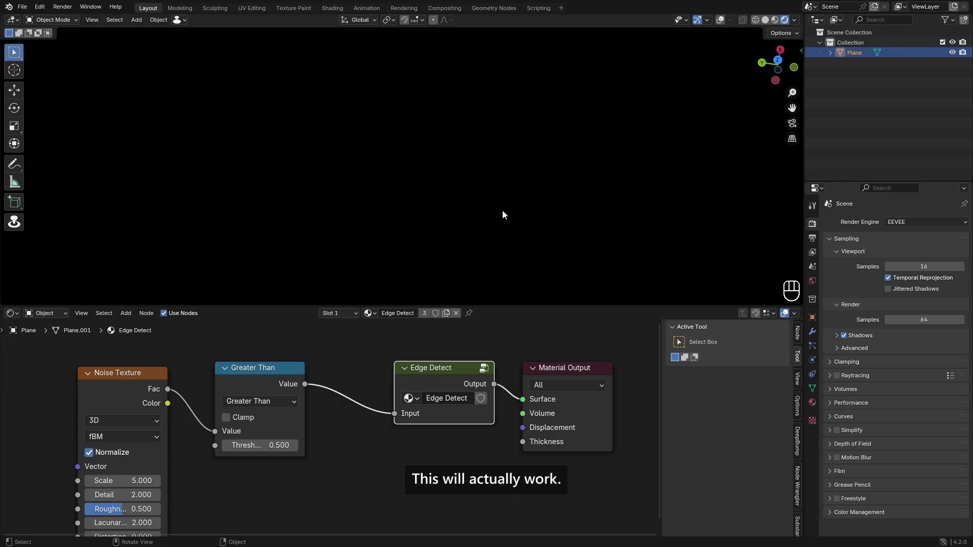
mouse_move(500, 200)
middle_mouse_down()
mouse_move(602, 191)
mouse_move(536, 256)
mouse_move(485, 170)
mouse_move(504, 182)
middle_mouse_up()
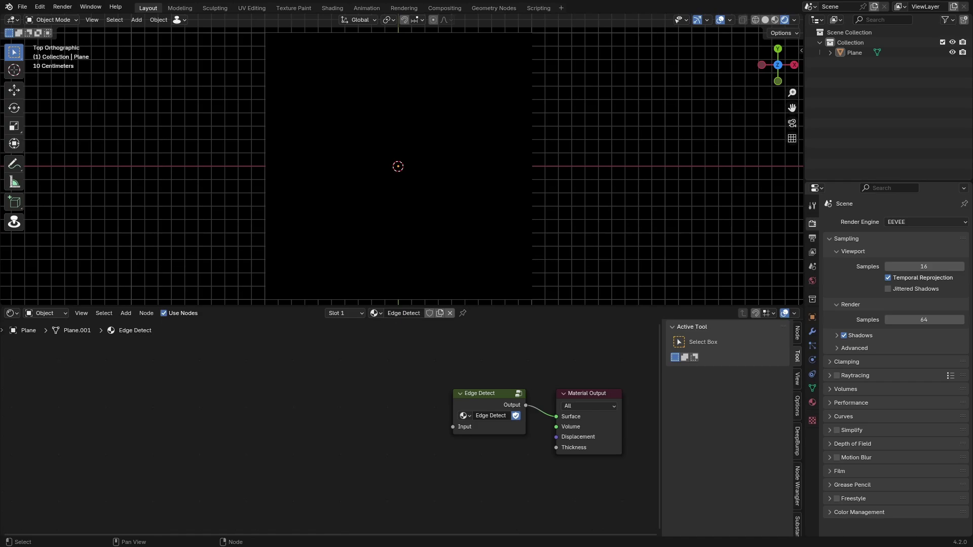
Add the raccoon.jpg image texture, connecting its Color to the Edge Detect Input and the Edge Detect Output to Surface.
left_click_drag(235, 370, 233, 373)
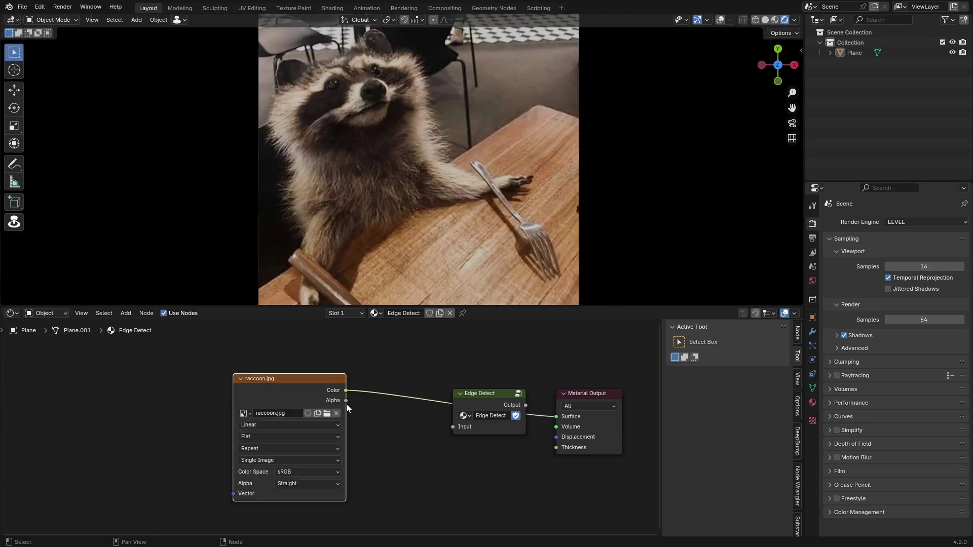
left_click_drag(345, 390, 452, 427)
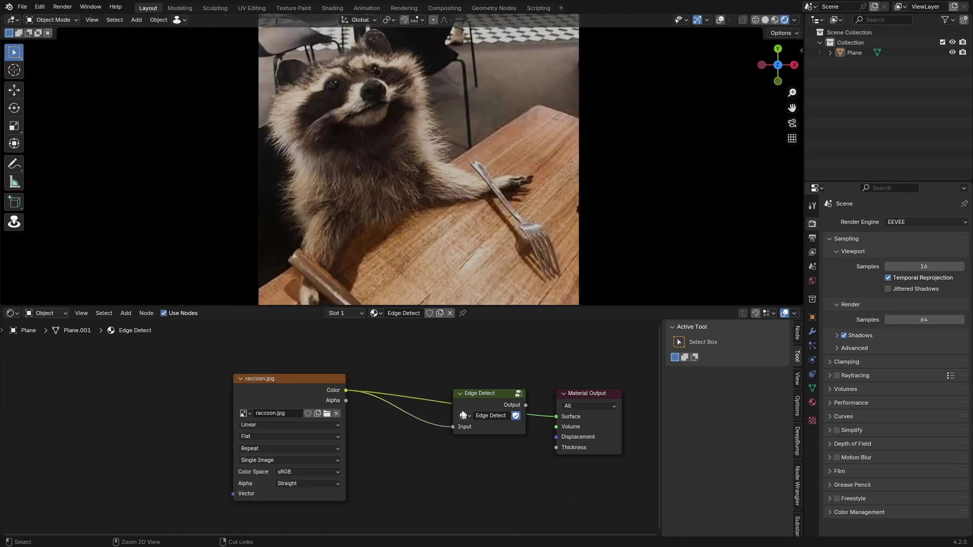
left_click(460, 393)
left_click(460, 393)
left_click(469, 394, "ctrl+shift")
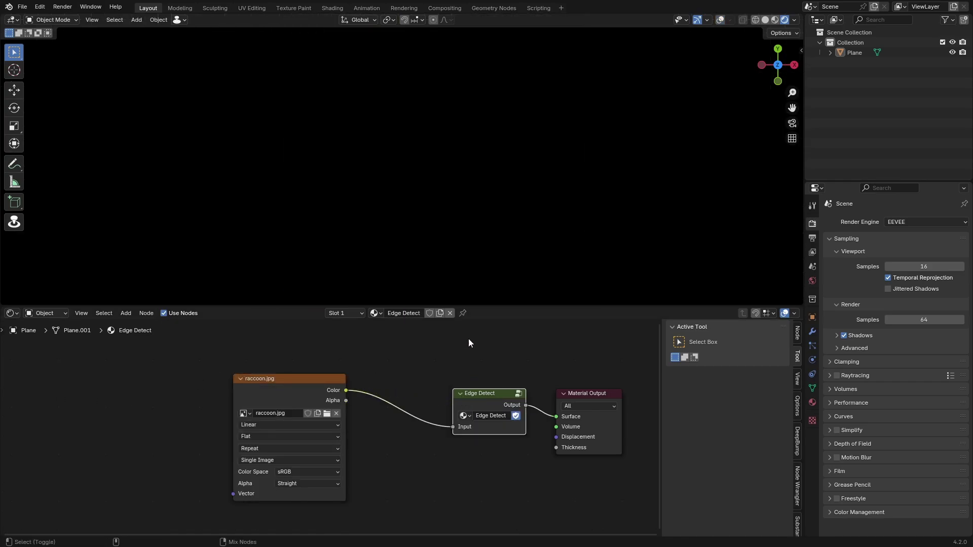
Examine the edges detected directly from the raccoon image, both close up and across the whole plane.
scroll(381, 112, "up", 4)
scroll(463, 151, "up", 4)
middle_click_drag(330, 56, 479, 41, "shift")
scroll(464, 151, "up", 1)
scroll(503, 106, "down", 9)
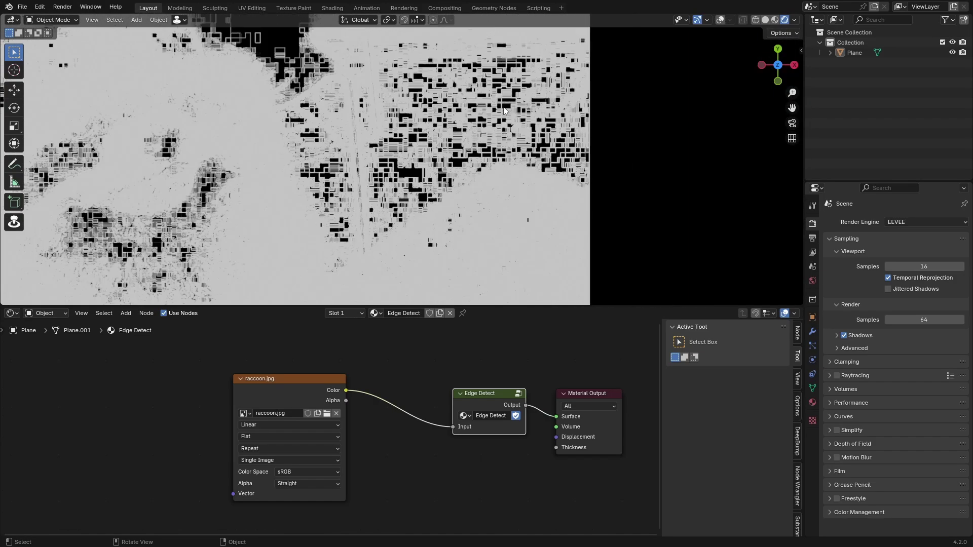
middle_click_drag(428, 111, 552, 77, "shift")
left_click(454, 351)
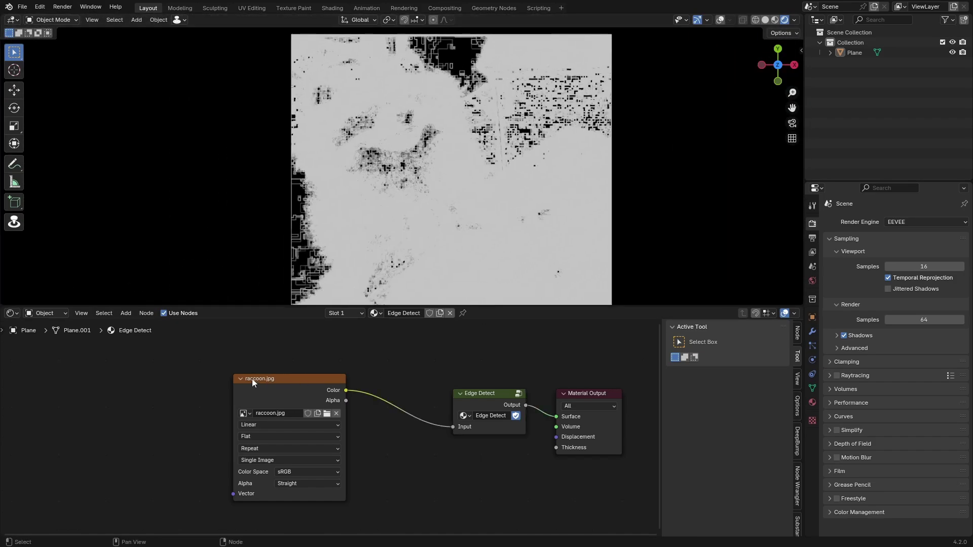
Insert a Math node set to Snap between the raccoon.jpg Color output and the Edge Detect Input.
left_click_drag(251, 379, 114, 374)
key("shift+a")
left_click(285, 354)
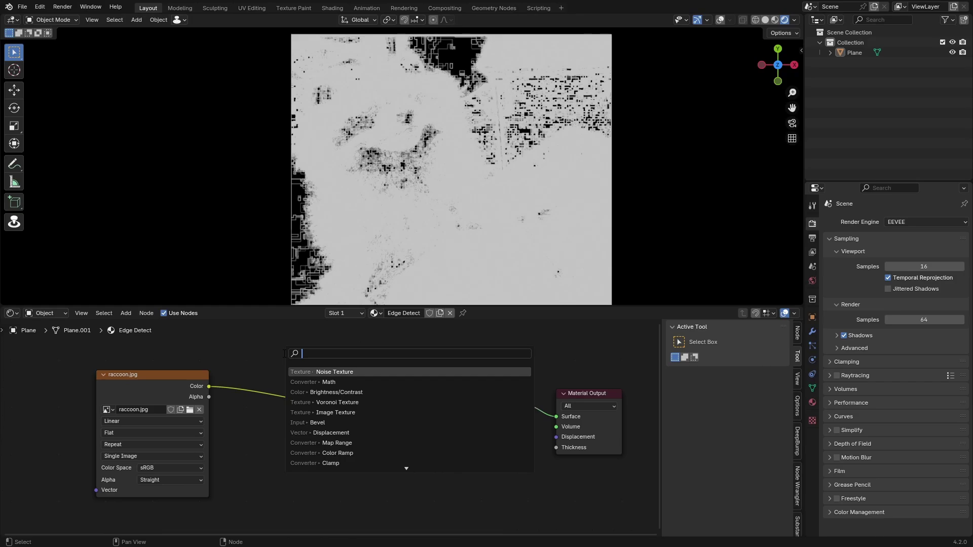
type("add")
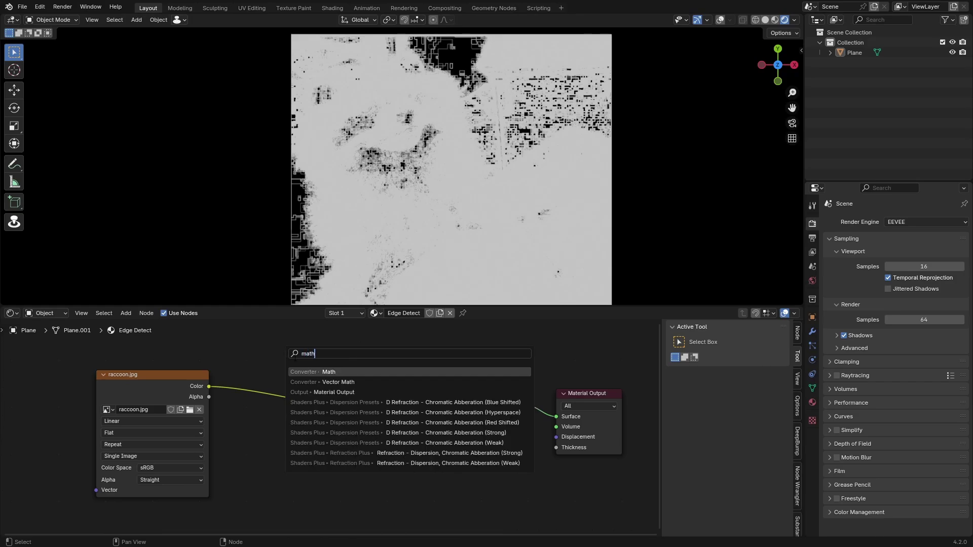
key("Return")
left_click(303, 388)
left_click(304, 390)
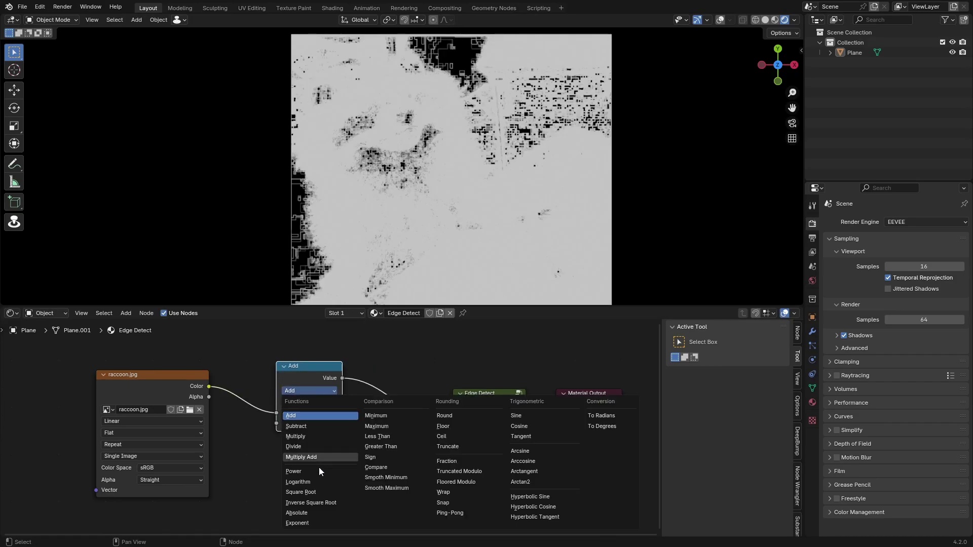
left_click(476, 504)
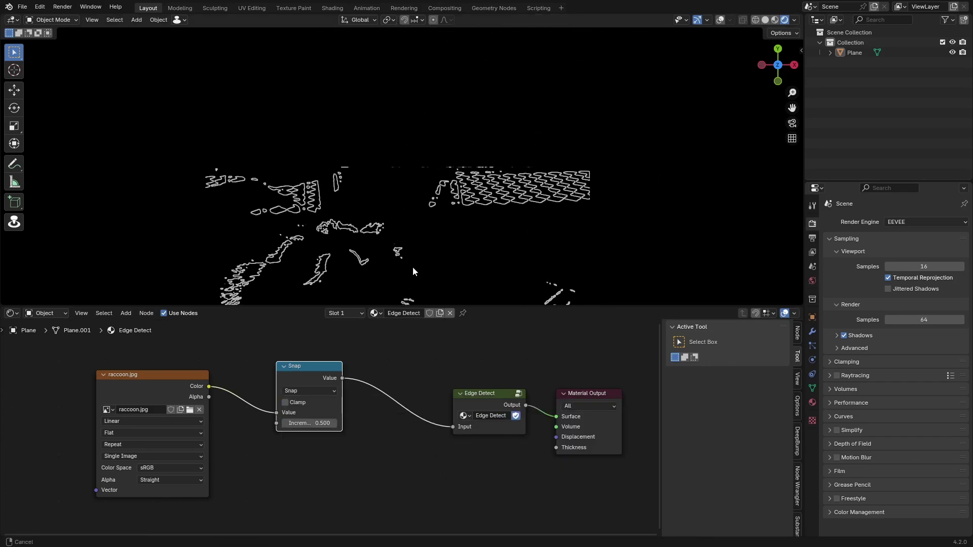
Lower the Snap node's Increment to 0.150 and inspect the raccoon's outlines and the table edges.
middle_click_drag(399, 234, 417, 92, "shift")
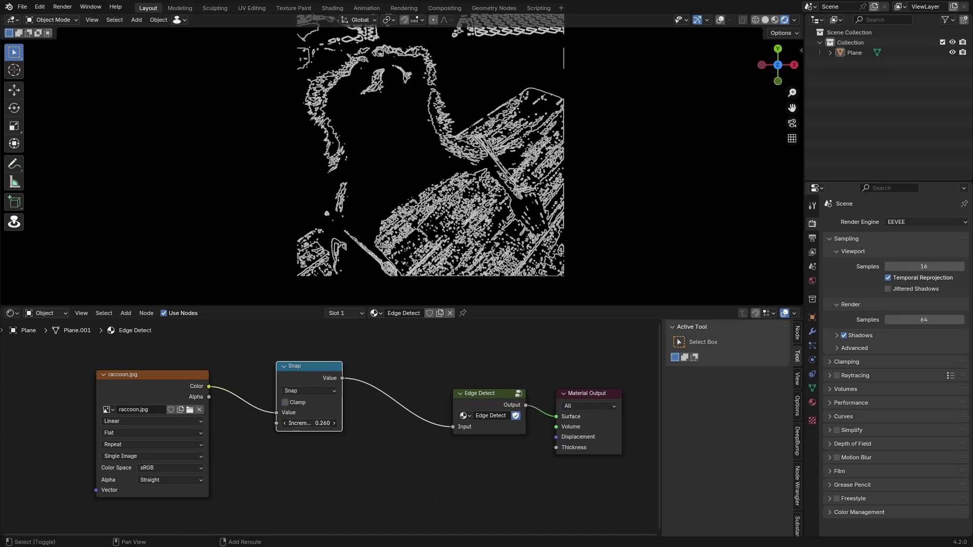
left_click_drag(312, 423, 284, 423, "shift")
scroll(597, 132, "up", 8)
middle_click_drag(597, 133, 385, 202, "shift")
scroll(314, 128, "down", 5)
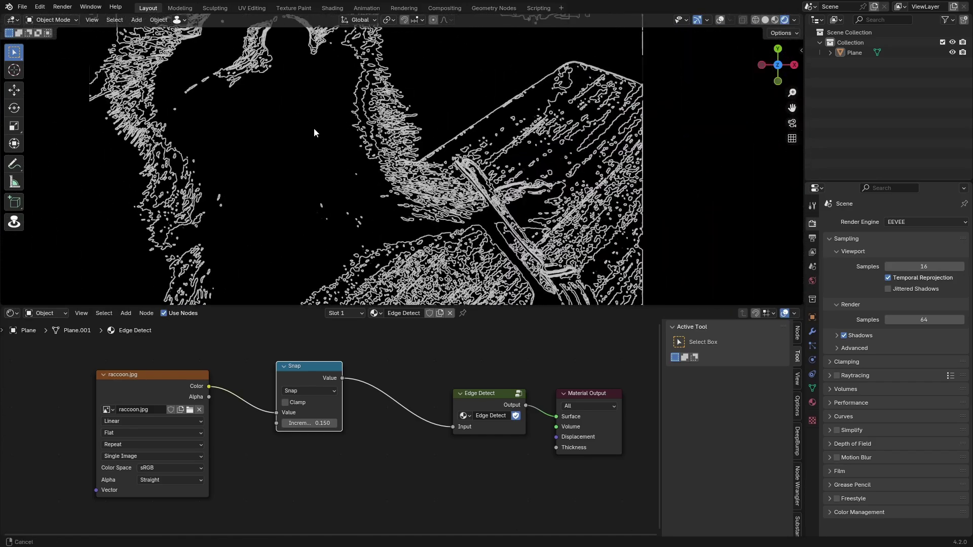
middle_click_drag(314, 128, 427, 208, "shift")
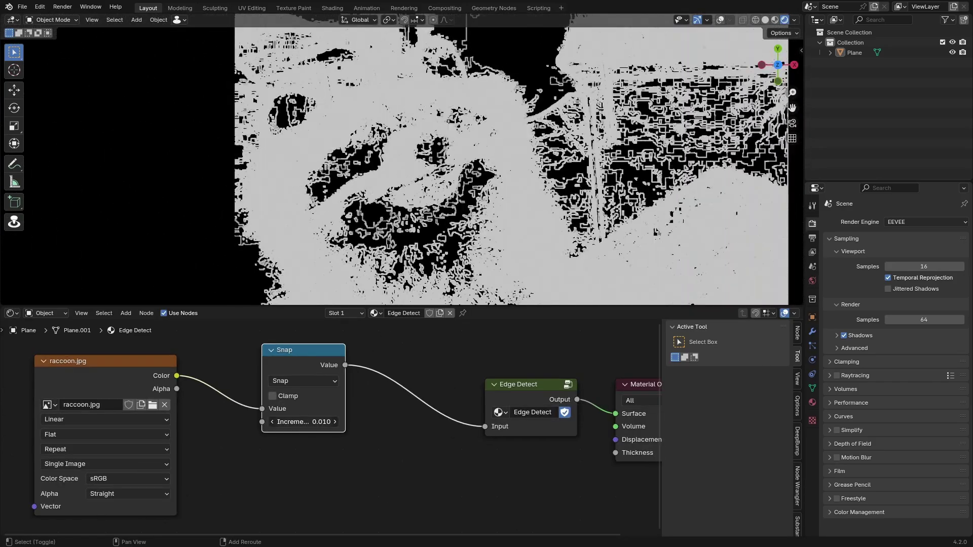
Set the Snap node's Increment to 0.100 and inspect the edge lines around the raccoon's face.
mouse_move(299, 423)
left_mouse_down()
mouse_move(313, 423)
mouse_move(299, 423)
left_mouse_up()
key("ctrl+x")
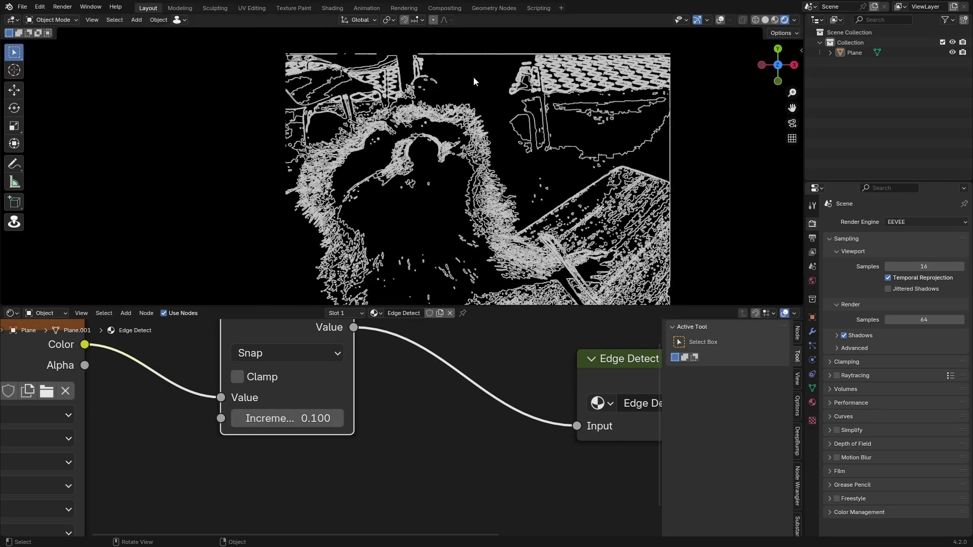
scroll(474, 77, "up", 8)
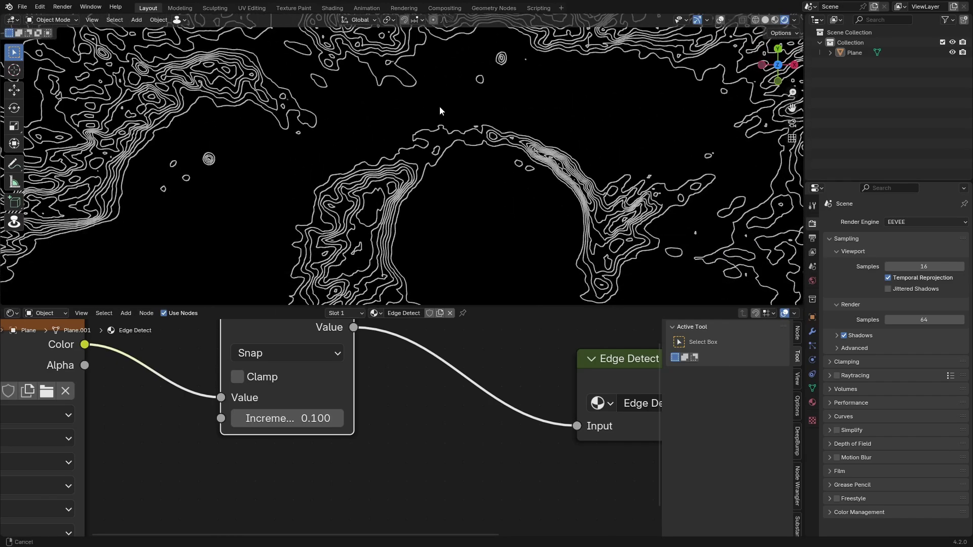
scroll(439, 111, "down", 10)
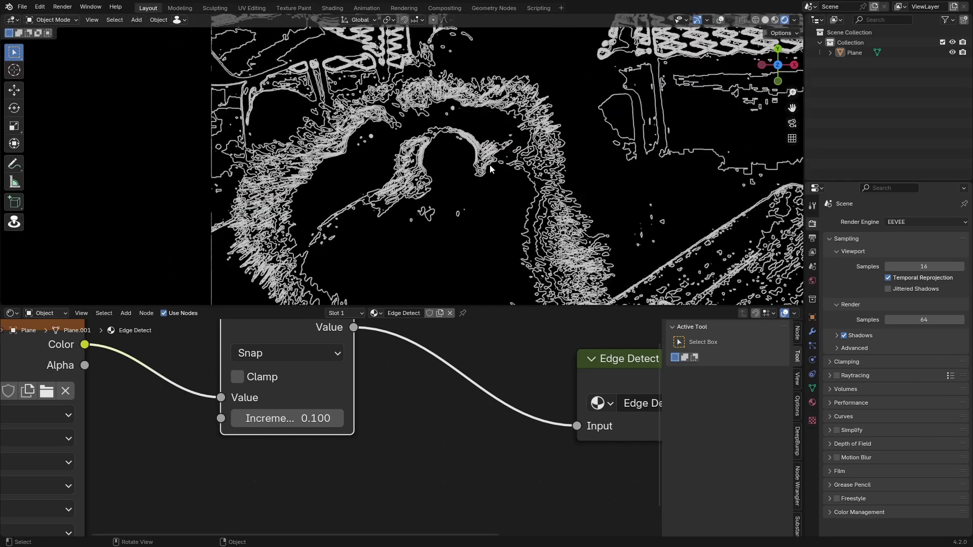
scroll(580, 176, "down", 4)
scroll(410, 69, "up", 6)
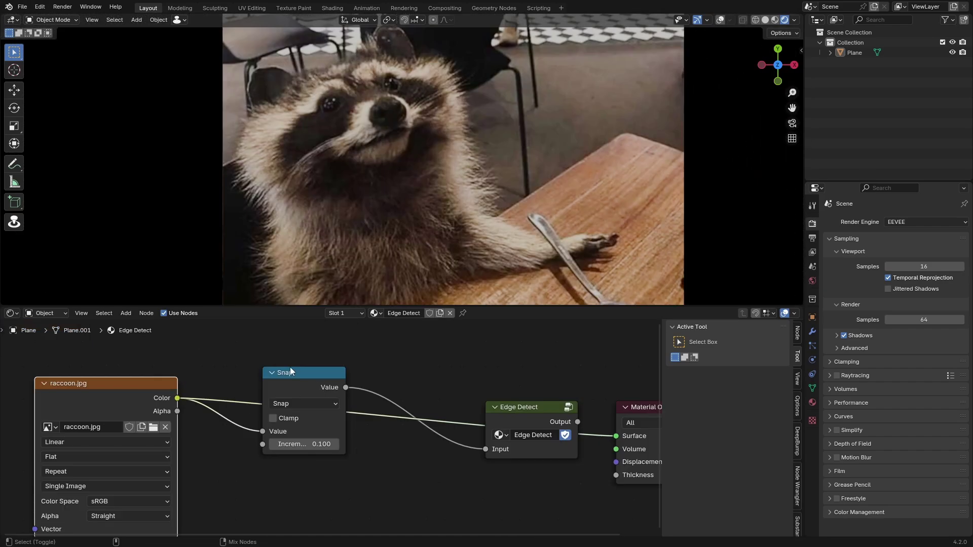
Compare the Snap result, the Edge Detect result and the original raccoon.jpg by previewing each on the plane.
left_click_drag(290, 367, 292, 368)
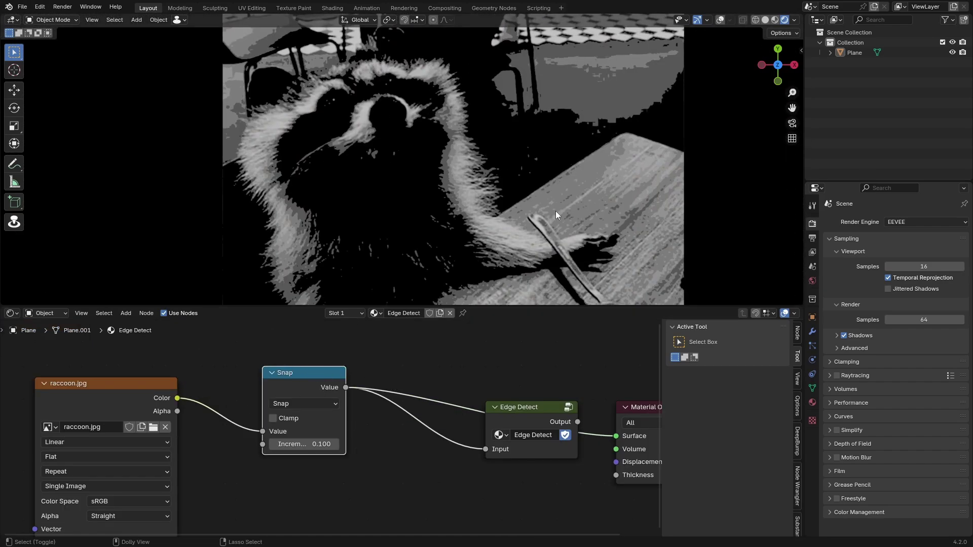
scroll(413, 177, "up", 5)
scroll(513, 261, "down", 5)
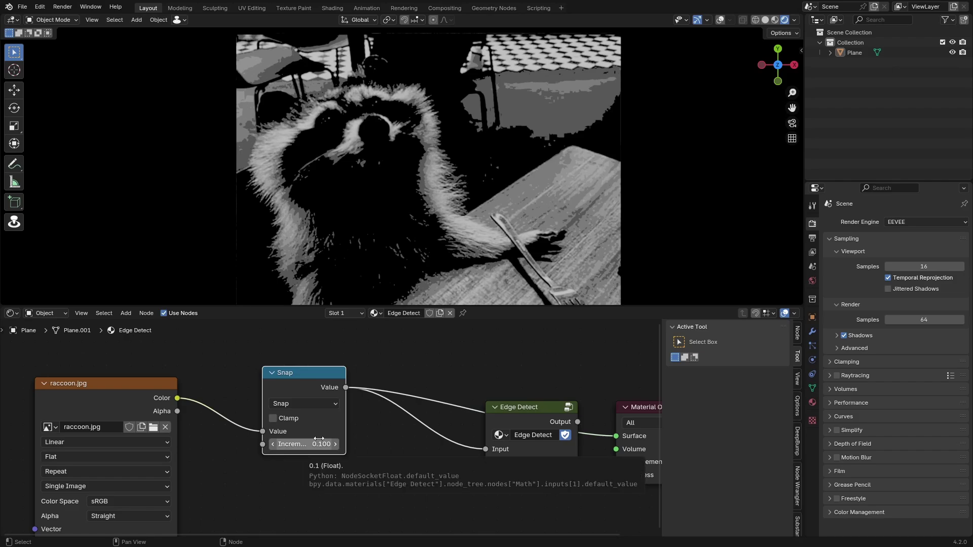
left_click(538, 406, "ctrl+shift")
scroll(660, 137, "up", 2)
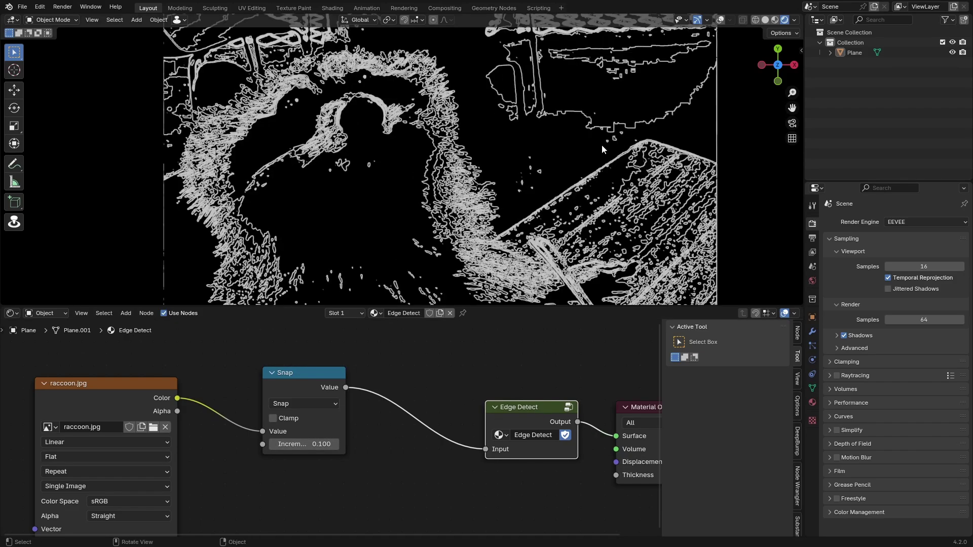
scroll(507, 213, "up", 1)
left_click(165, 389, "ctrl+shift")
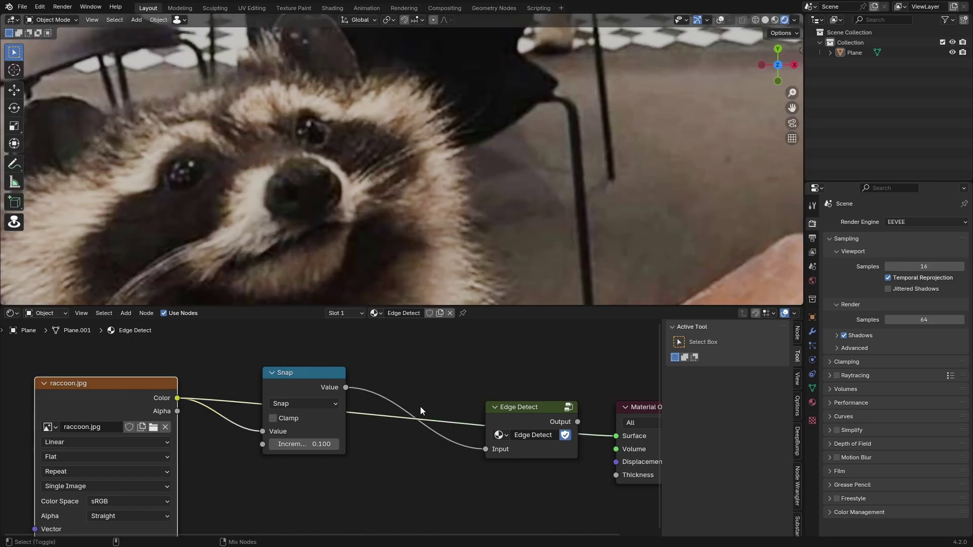
left_click(542, 403, "ctrl+shift")
left_click(141, 394, "ctrl+shift")
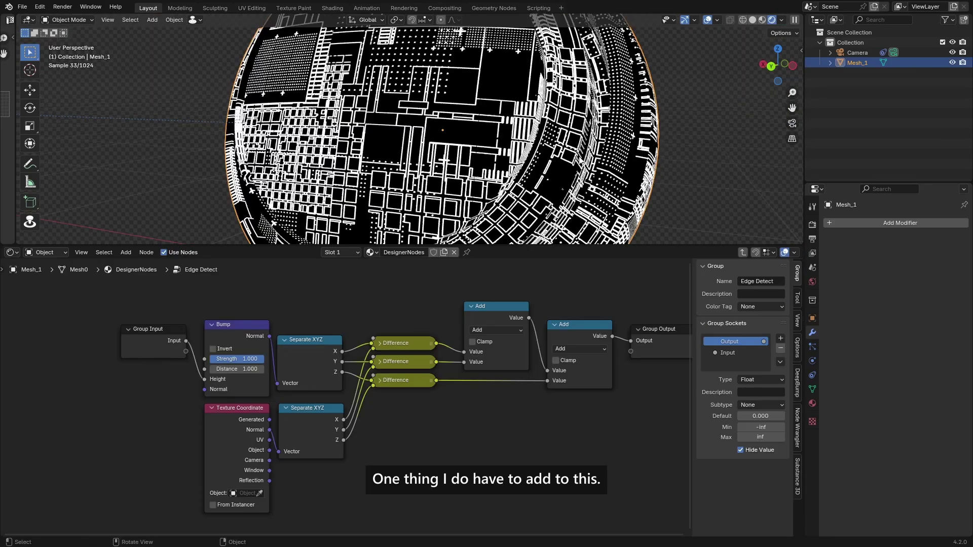
Rotate Mesh_1 freely with trackball rotation to test the Edge Detect material on a rotated object.
scroll(577, 161, "down", 5)
middle_click_drag(576, 161, 546, 180)
key("r")
key("r")
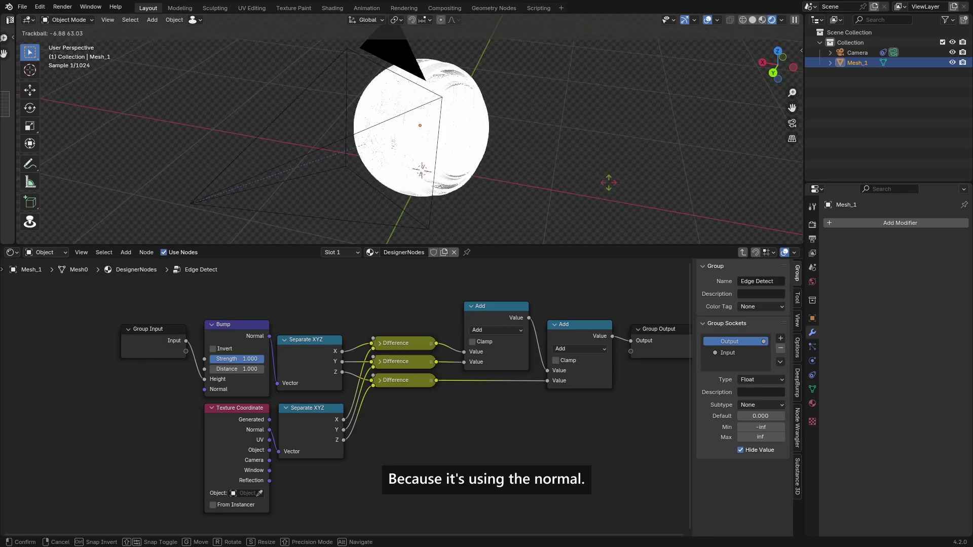
left_click(603, 183)
Apply the object transform to the rotated Mesh_1 and undo it after viewing the surface.
key("ctrl+a")
left_click(569, 191)
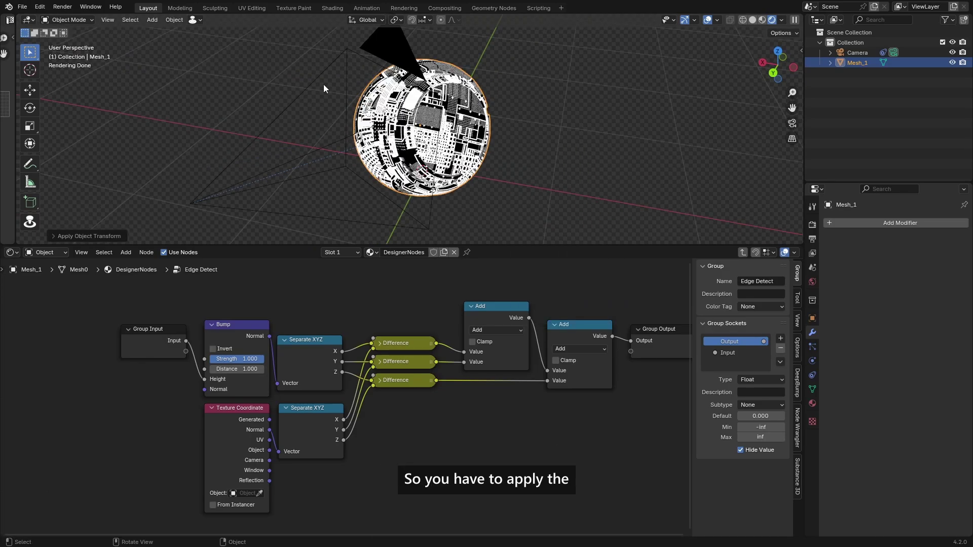
middle_click_drag(533, 175, 229, 180)
key("ctrl+z")
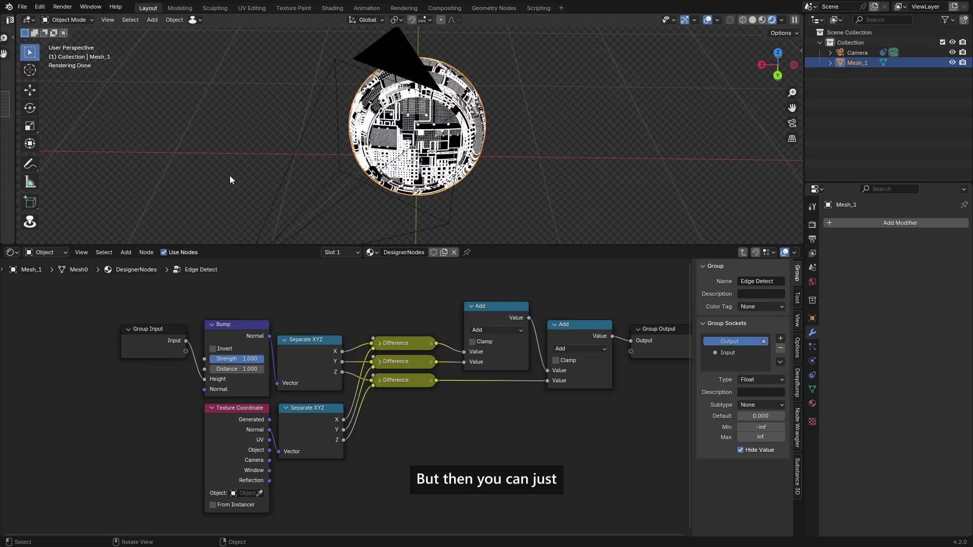
Try to bake Mesh_1's material in the render settings with the Combined bake type.
left_click(812, 224)
scroll(892, 355, "down", 10)
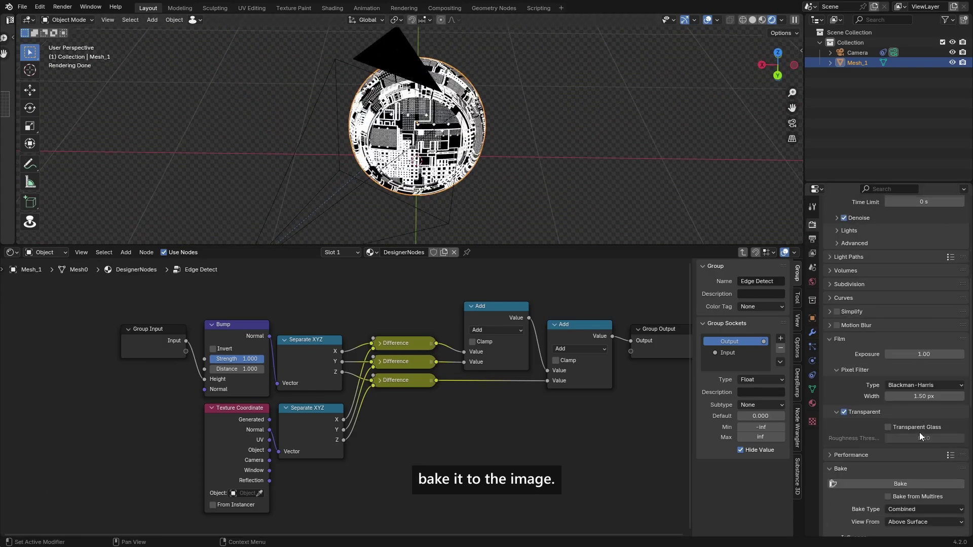
left_click(900, 362)
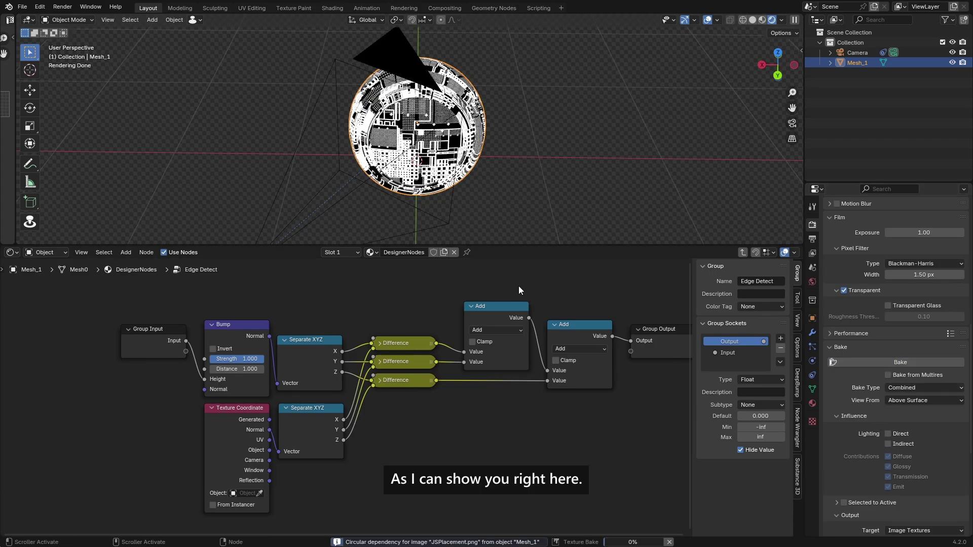
Add an Image Texture node inside the Edge Detect group to serve as the bake target.
scroll(557, 355, "down", 2)
key("shift+a")
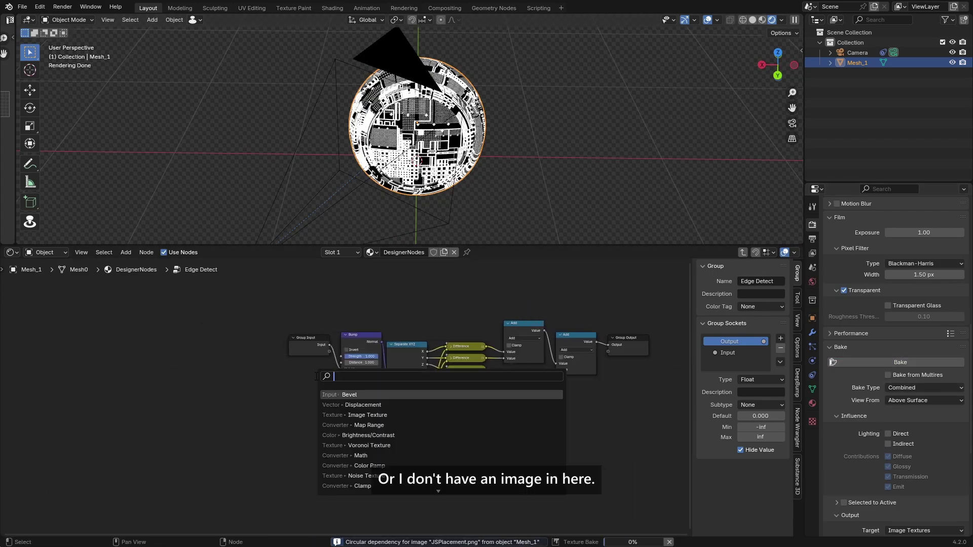
type("image")
key("Return")
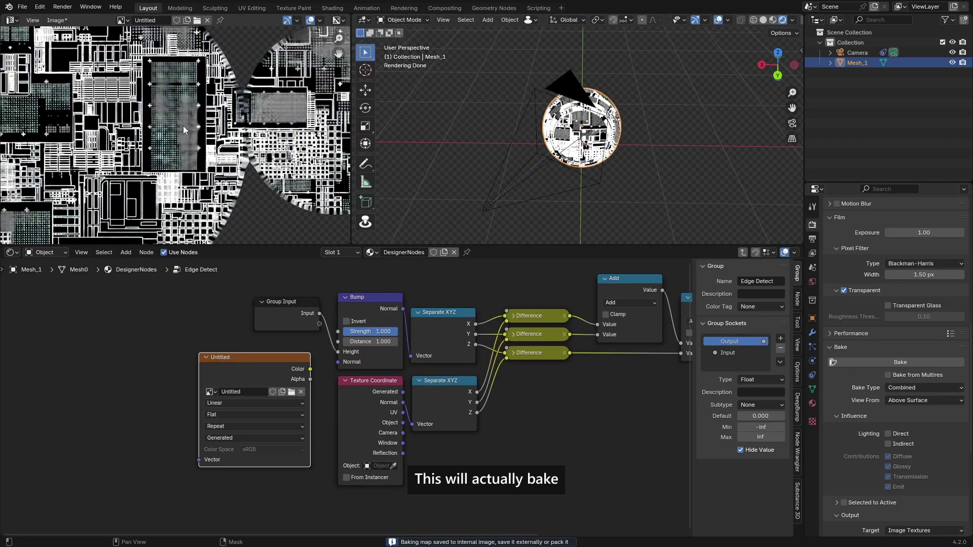
Examine the baked edge image up close and compare its sharpness with the edge lines on Mesh_1.
scroll(171, 126, "up", 7)
scroll(170, 127, "down", 6)
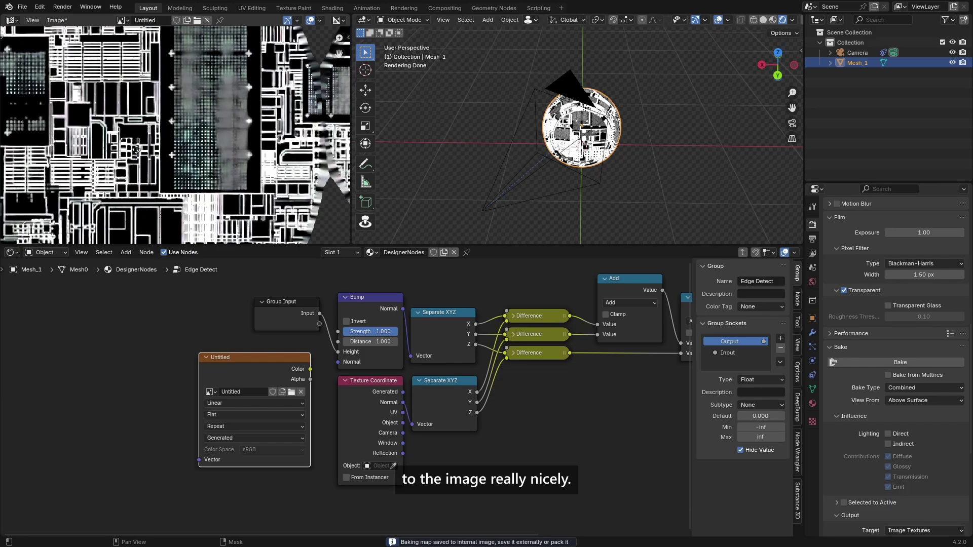
scroll(172, 132, "up", 5)
scroll(196, 135, "down", 2)
middle_click_drag(246, 82, 235, 93)
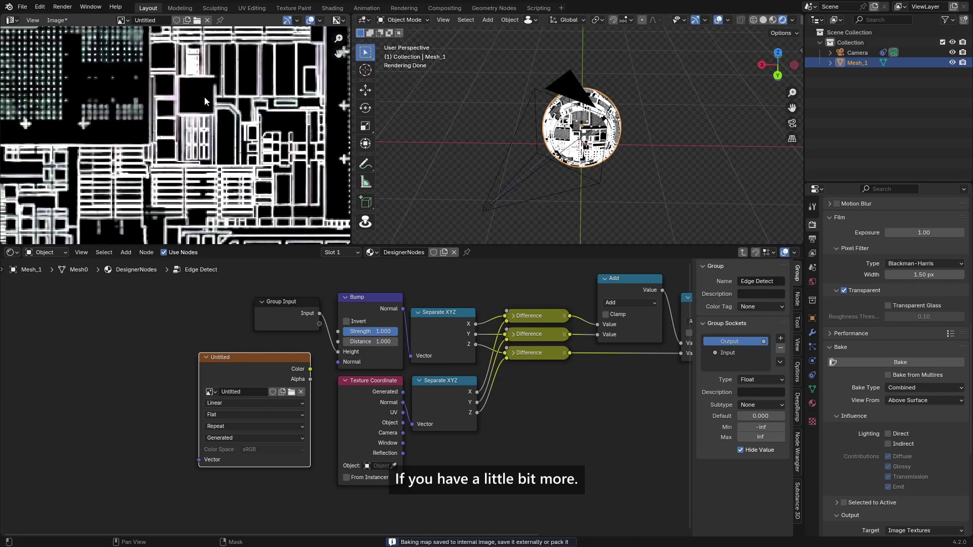
scroll(583, 132, "up", 10)
middle_click_drag(608, 136, 560, 124)
scroll(560, 125, "down", 3)
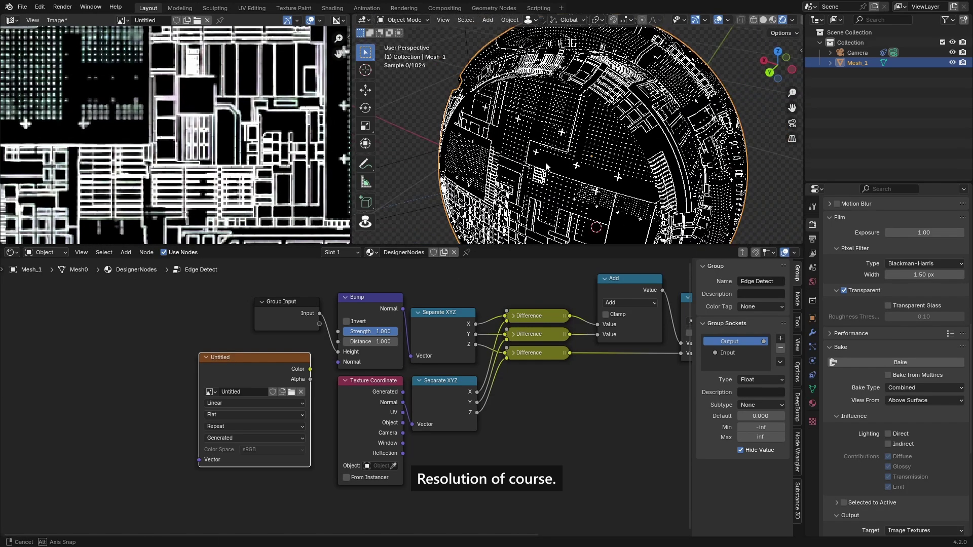
Connect the Untitled image texture's Color to the Group Output's Output socket inside Edge Detect and view the baked result on Mesh_1.
left_click_drag(310, 369, 599, 342)
middle_click_drag(601, 127, 710, 127)
scroll(633, 142, "down", 5)
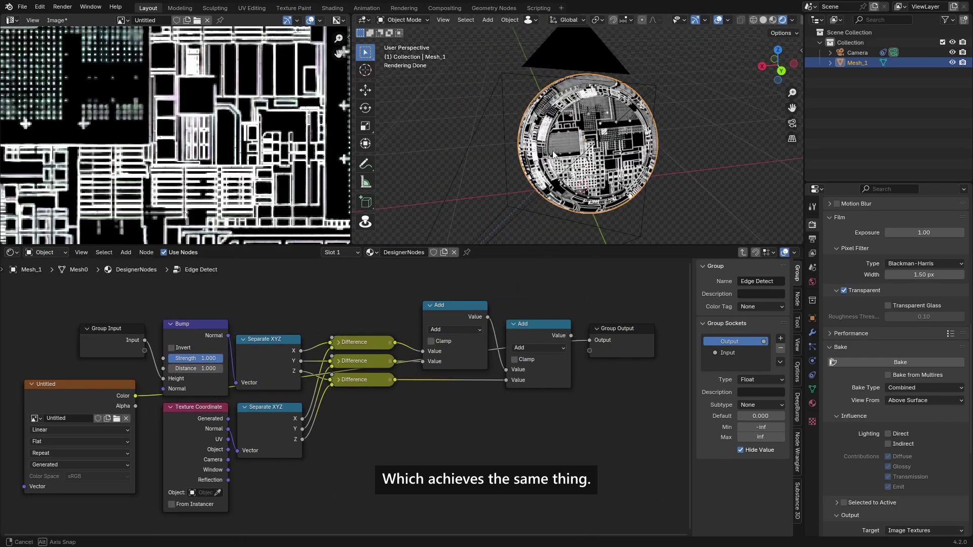
middle_click_drag(598, 172, 597, 152, "shift")
Rotate Mesh_1 freely with trackball rotation to check how its edge lines respond after the bake.
key("r")
key("r")
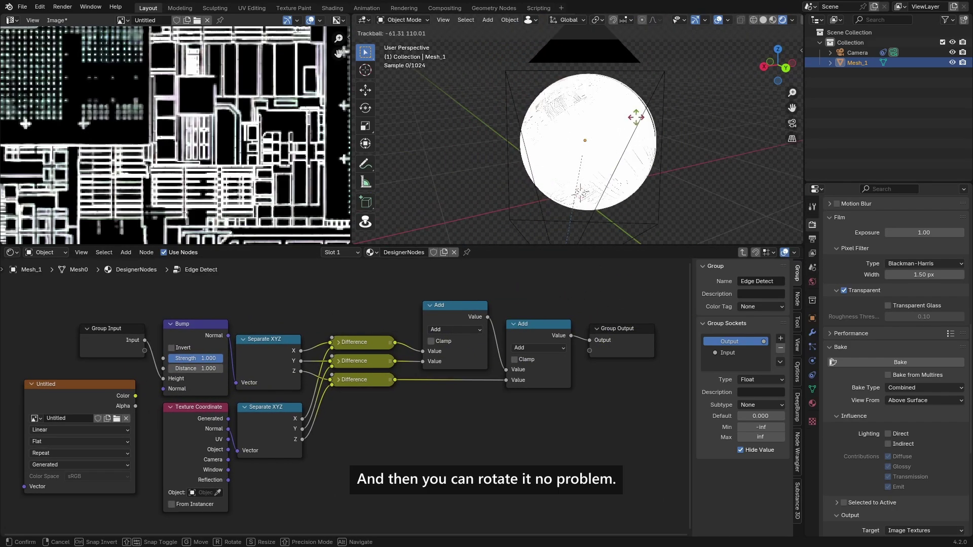
left_click(658, 205)
middle_click_drag(658, 205, 596, 175)
scroll(599, 202, "up", 1)
key("r")
key("r")
right_click(623, 178)
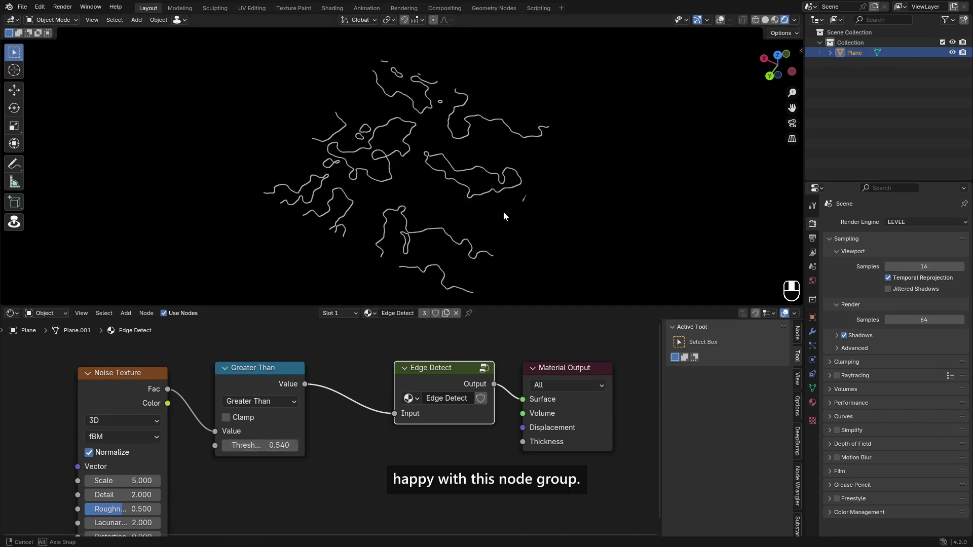
Move the Edge Detect group node slightly closer to the Greater Than node and deselect it.
left_click_drag(430, 372, 417, 373)
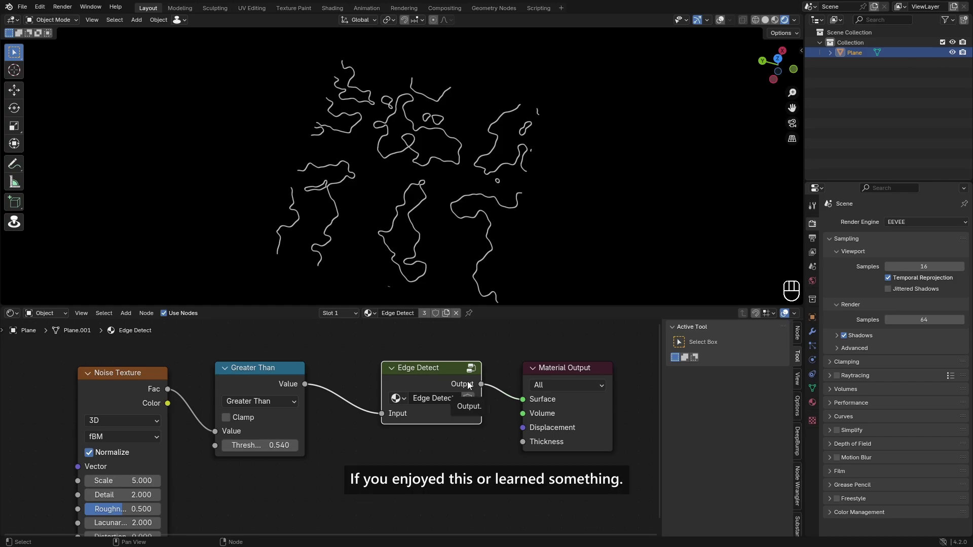
left_click(483, 346)
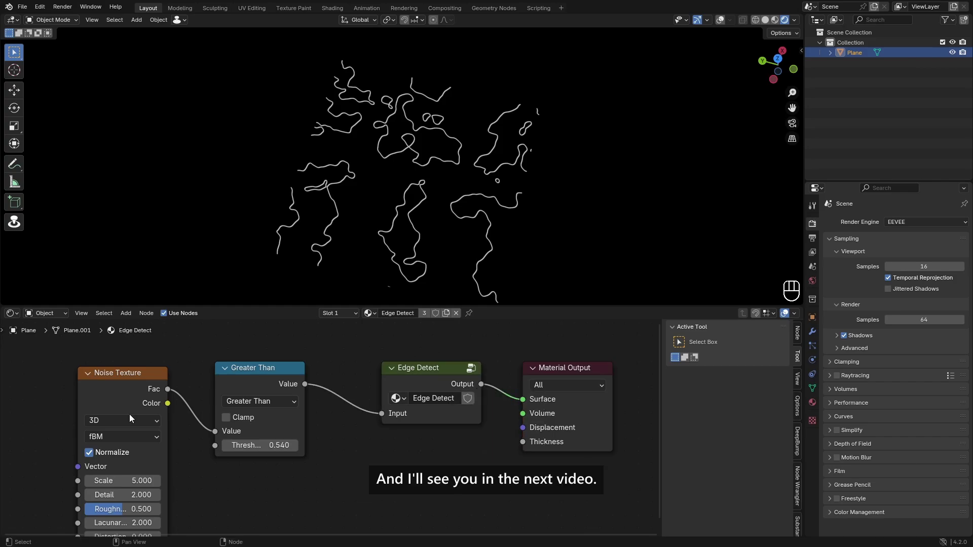